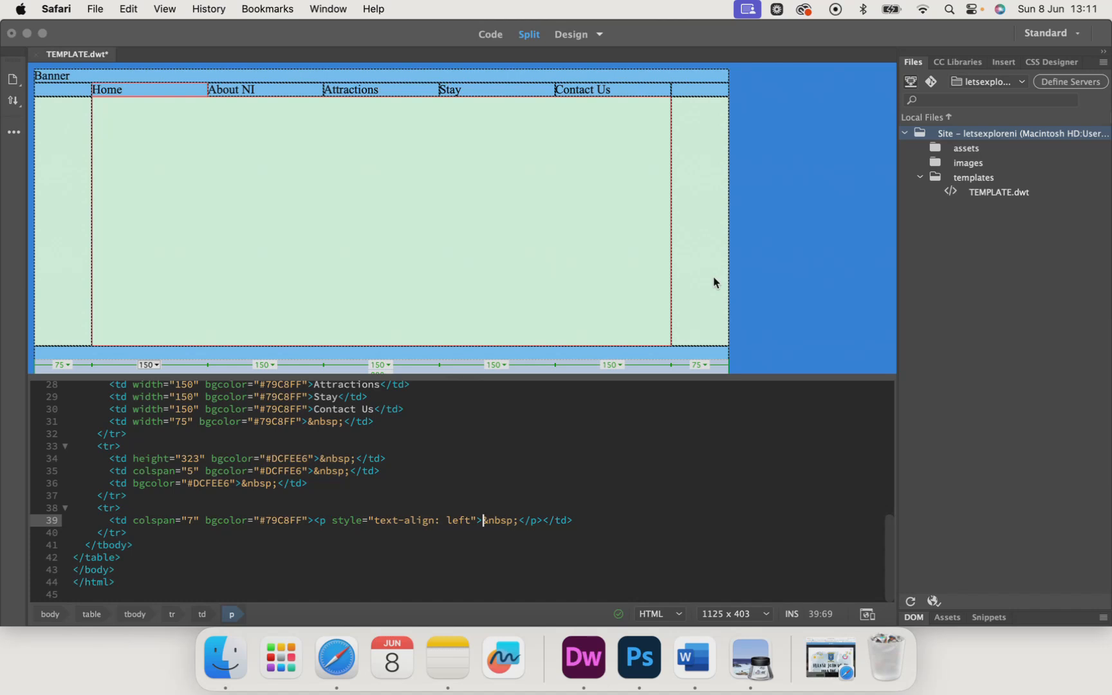
Step: Switch to the Let's Explore NI browser window holding the banner design
click(58, 77)
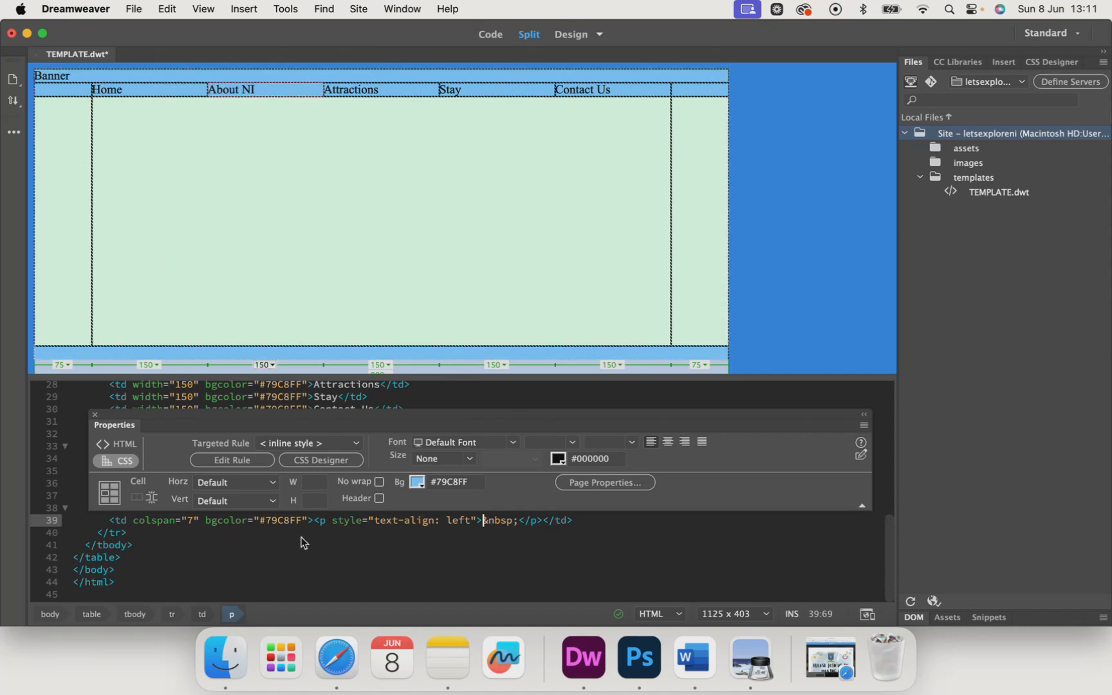
right_click(336, 658)
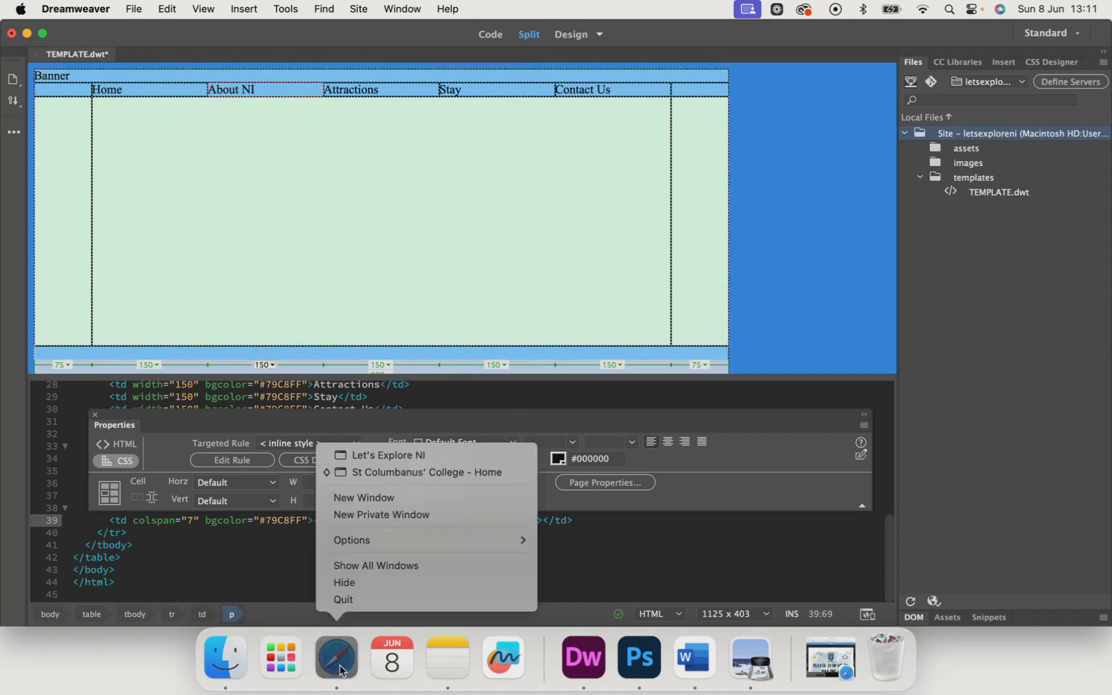
click(375, 456)
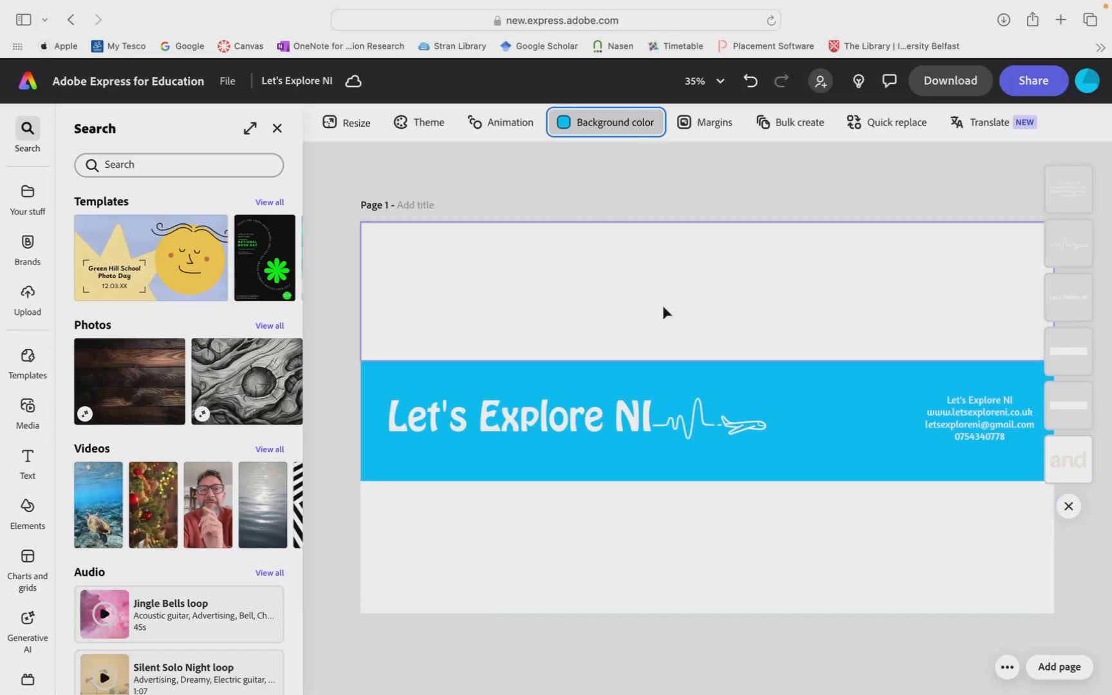
scroll(195, 573, down, 15)
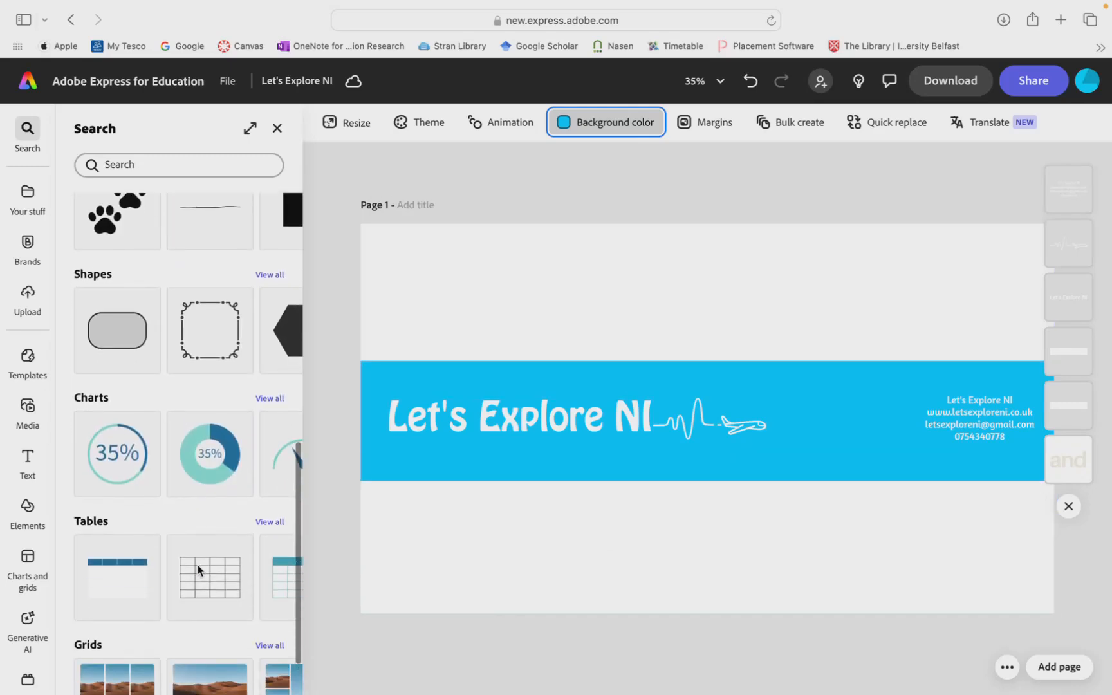
scroll(197, 567, down, 3)
scroll(197, 566, up, 2)
scroll(199, 568, up, 15)
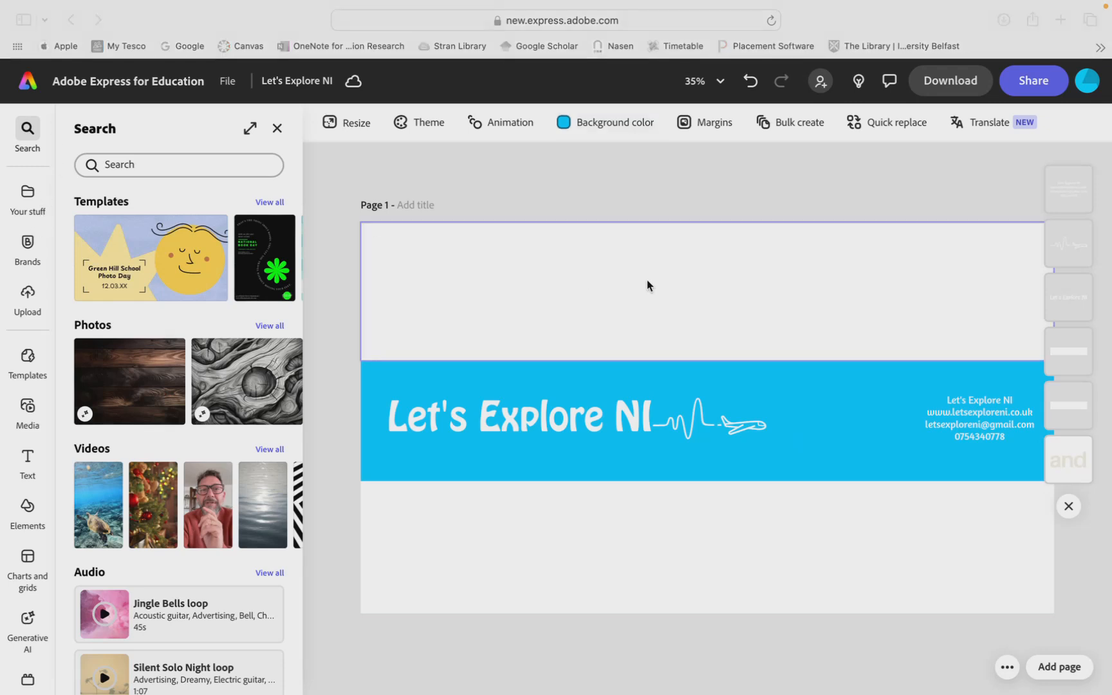
Step: Download the banner design as an image file
click(938, 88)
click(959, 92)
click(943, 257)
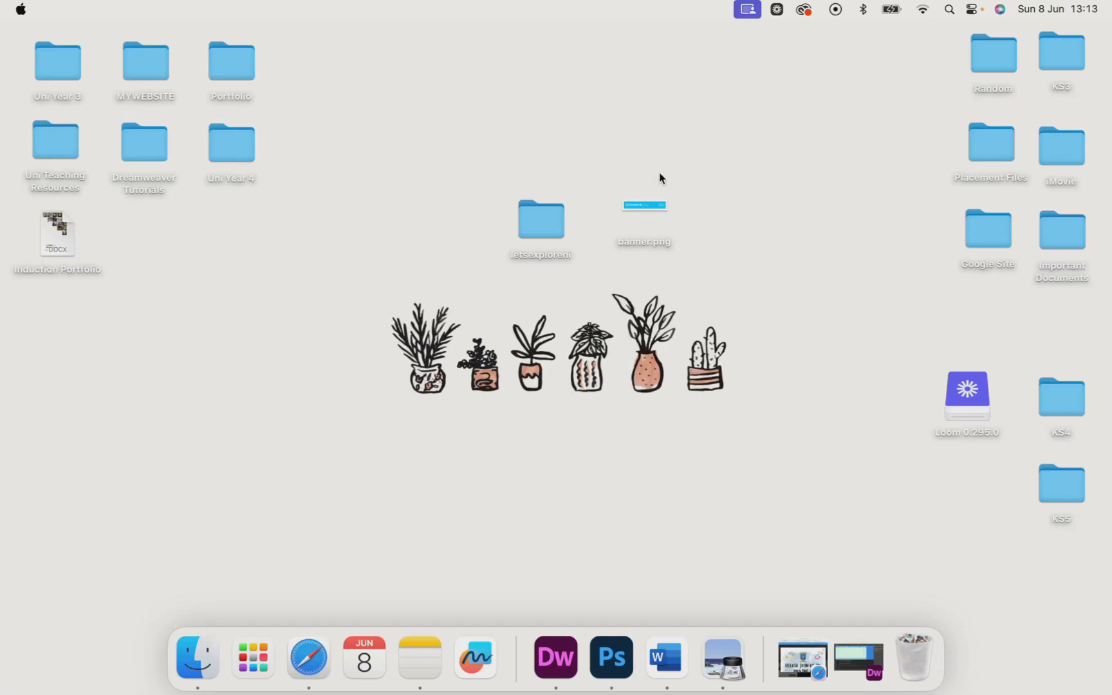
Step: Open banner.png to preview it full screen, then close the preview
double_click(646, 206)
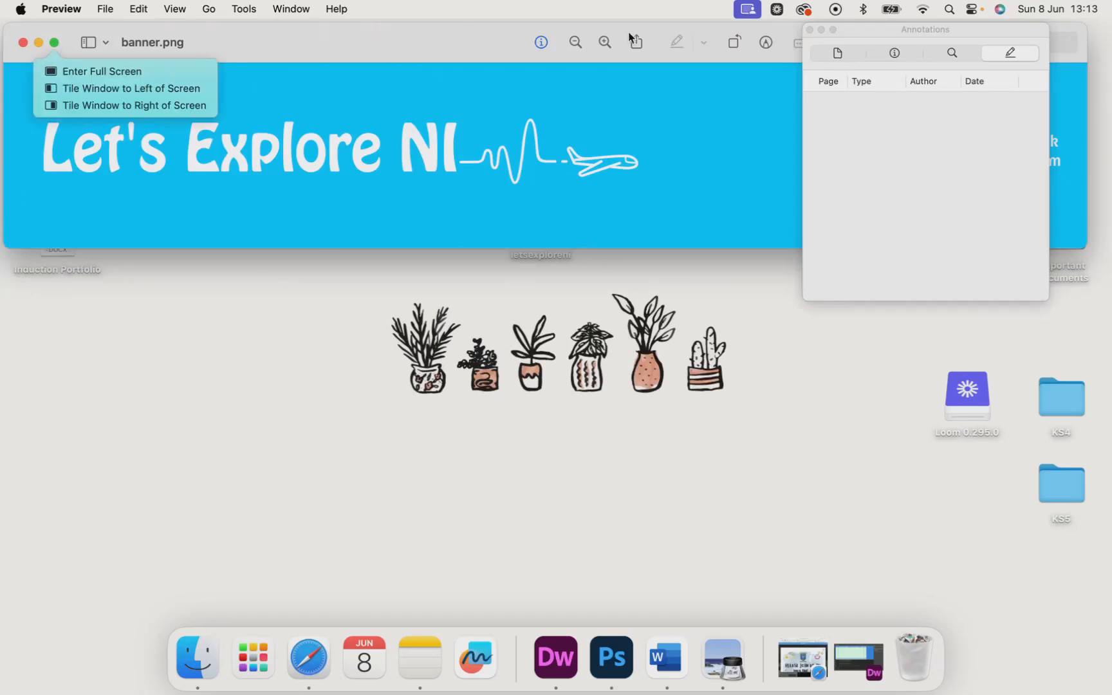
click(56, 44)
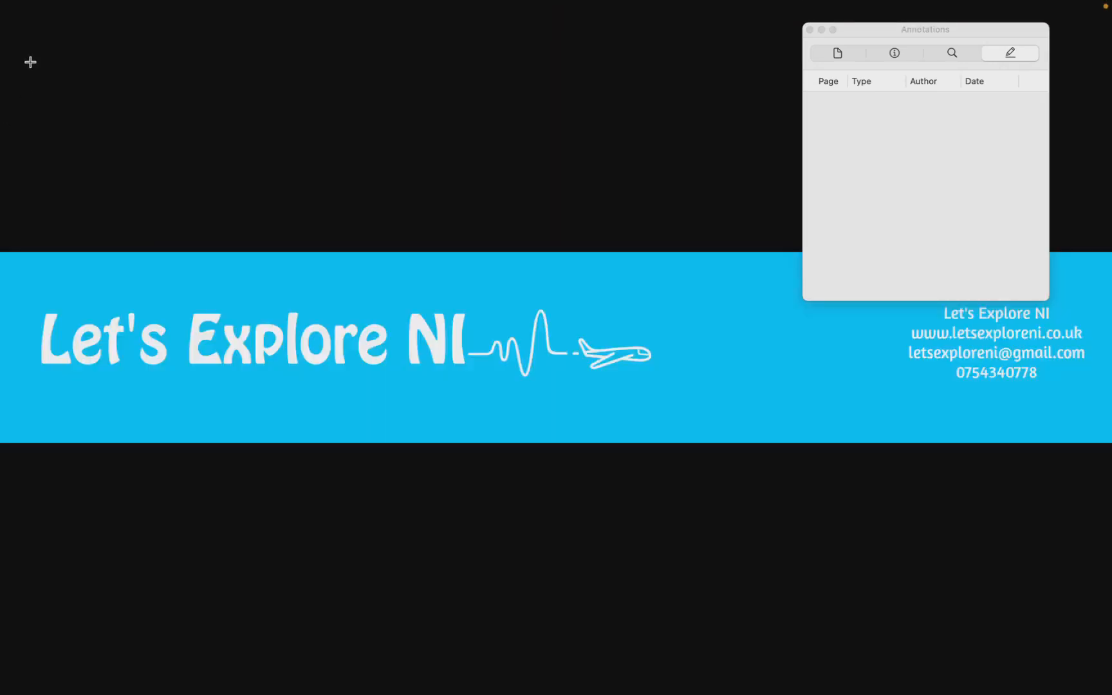
mouse_move(40, 5)
click(54, 43)
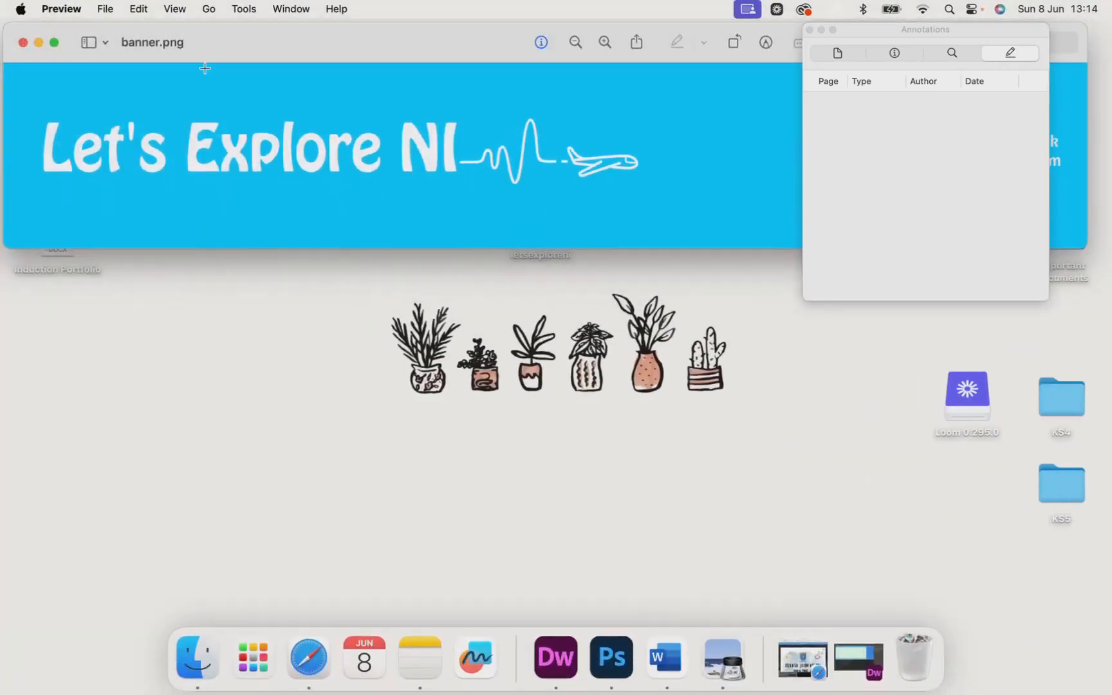
click(39, 42)
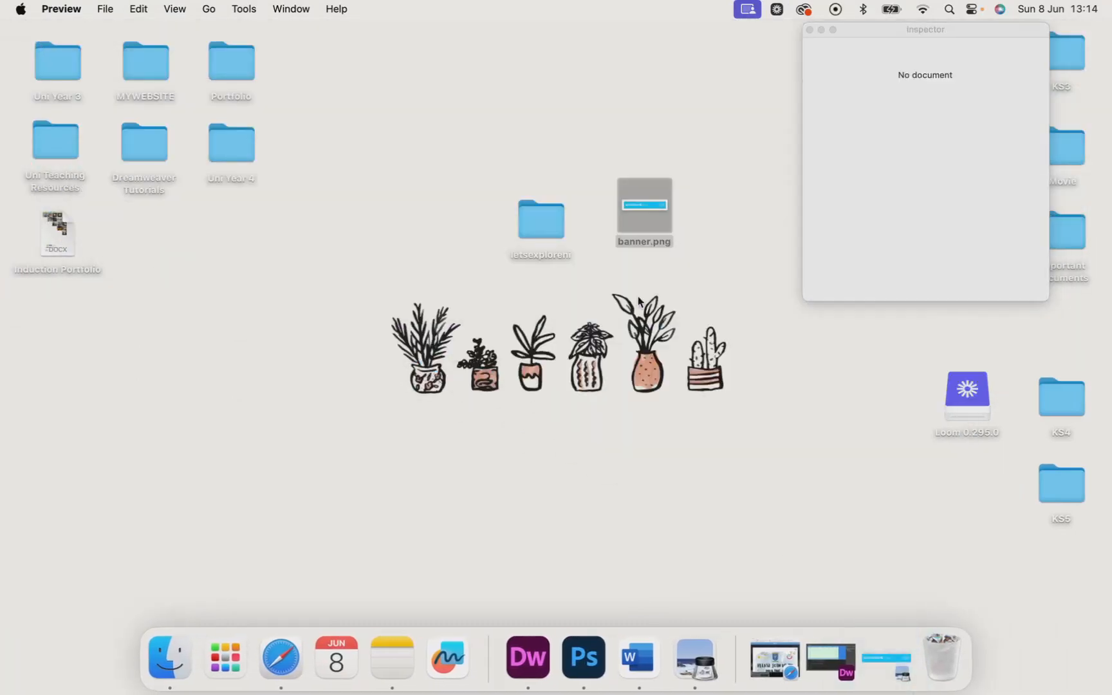
Step: Move banner.png into the letsexploreni site folder and open that folder
click(654, 260)
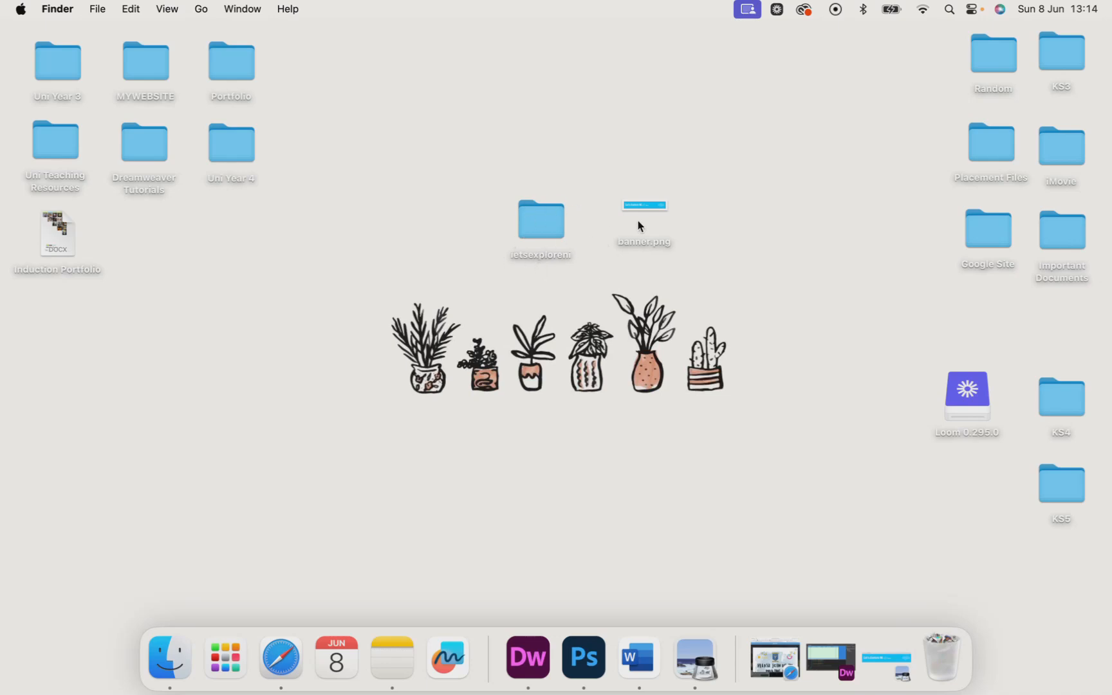
drag(651, 211, 548, 222)
double_click(549, 222)
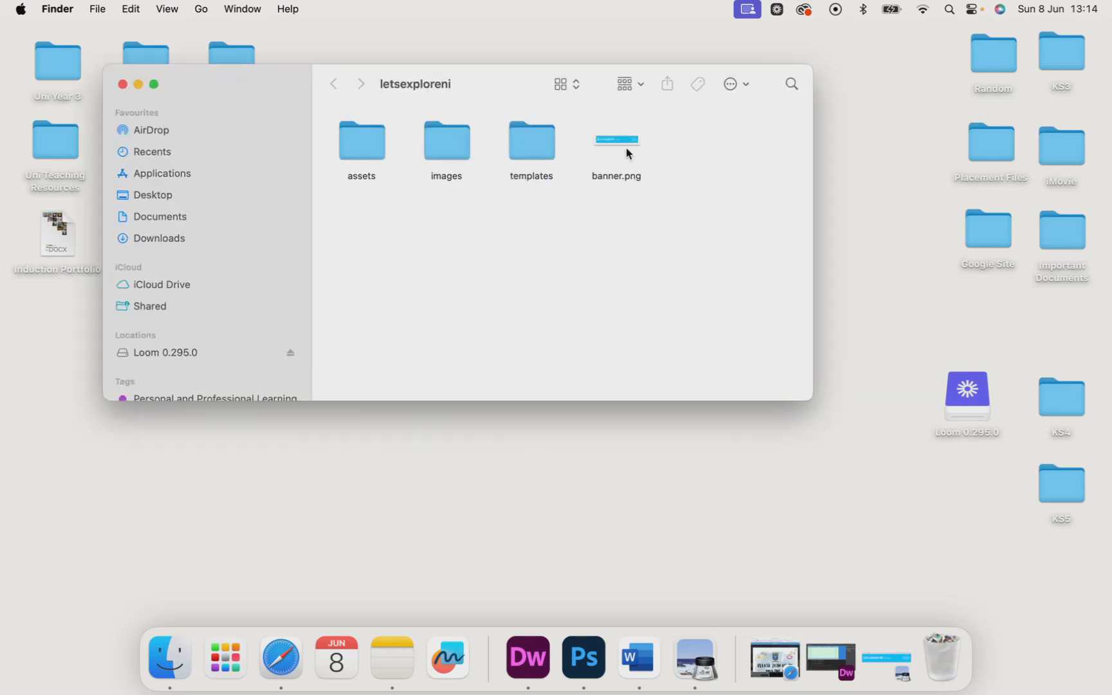
Step: Move banner.png into the site's images subfolder
drag(620, 139, 373, 131)
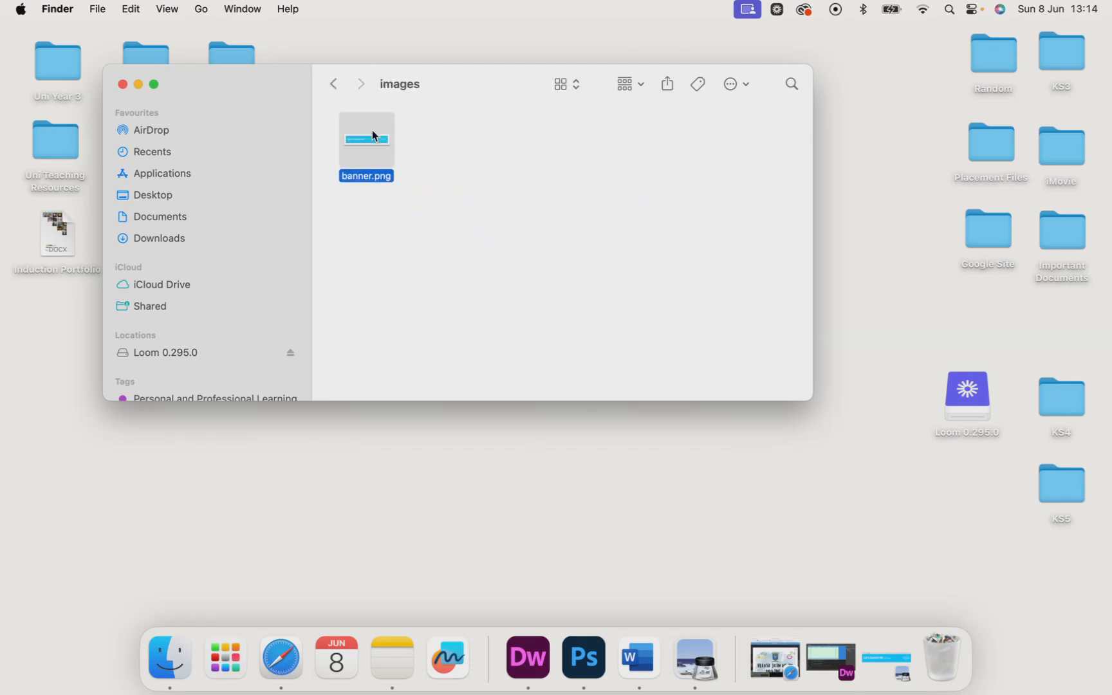
click(453, 160)
click(336, 84)
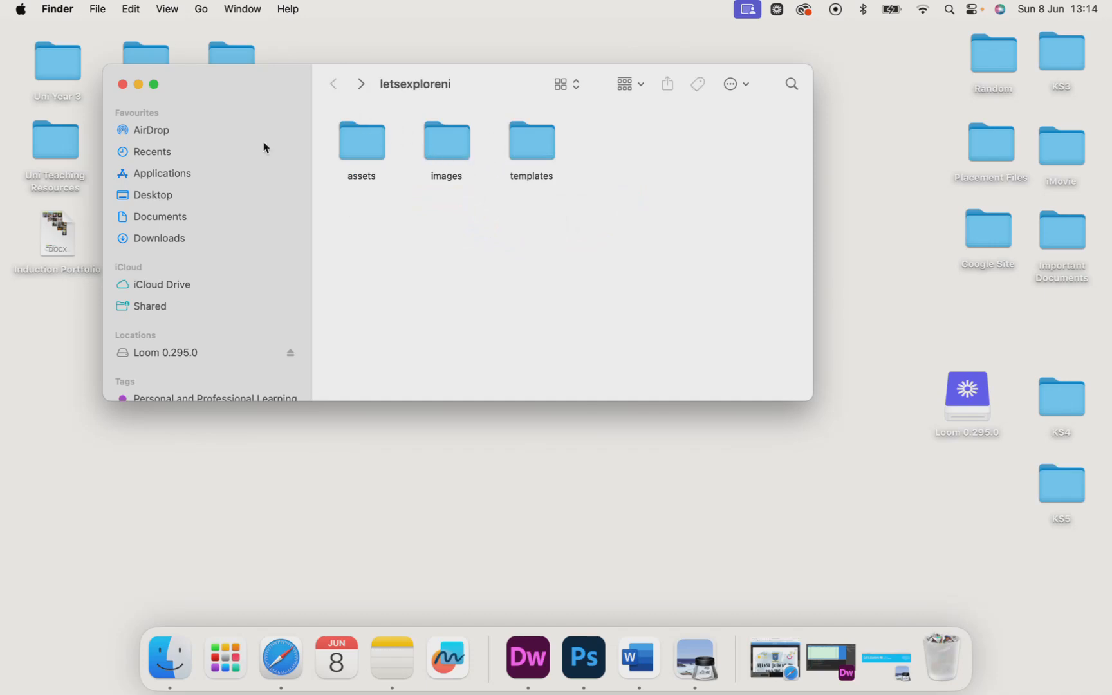
Step: Delete the "Banner" placeholder text from the template's top cell
click(38, 213)
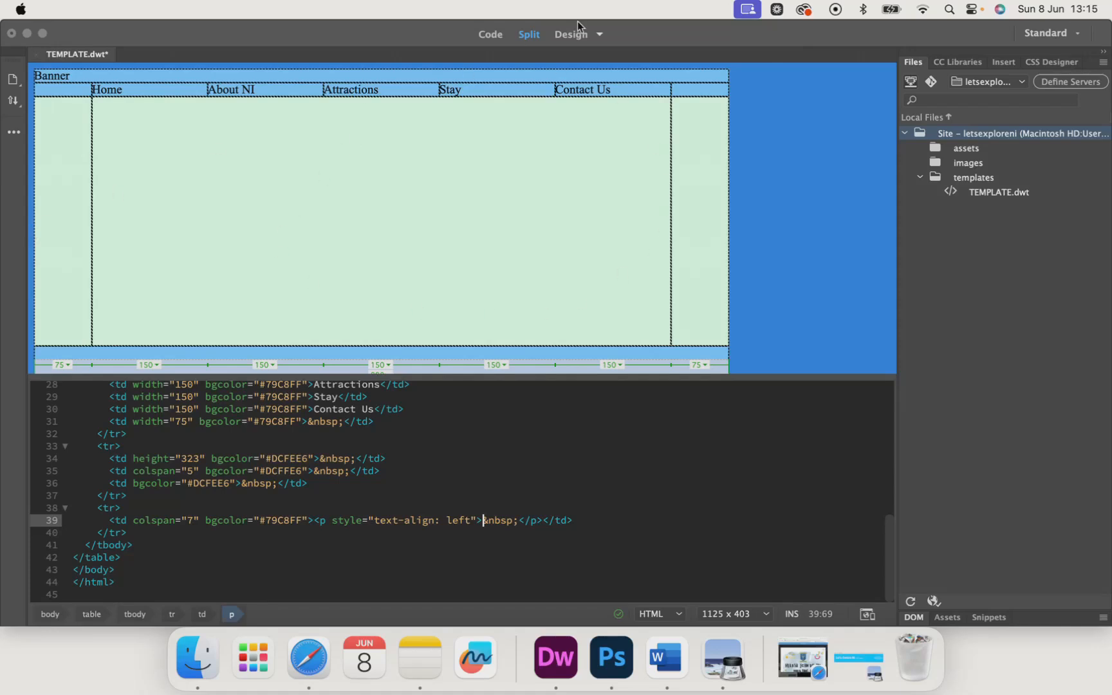
click(224, 78)
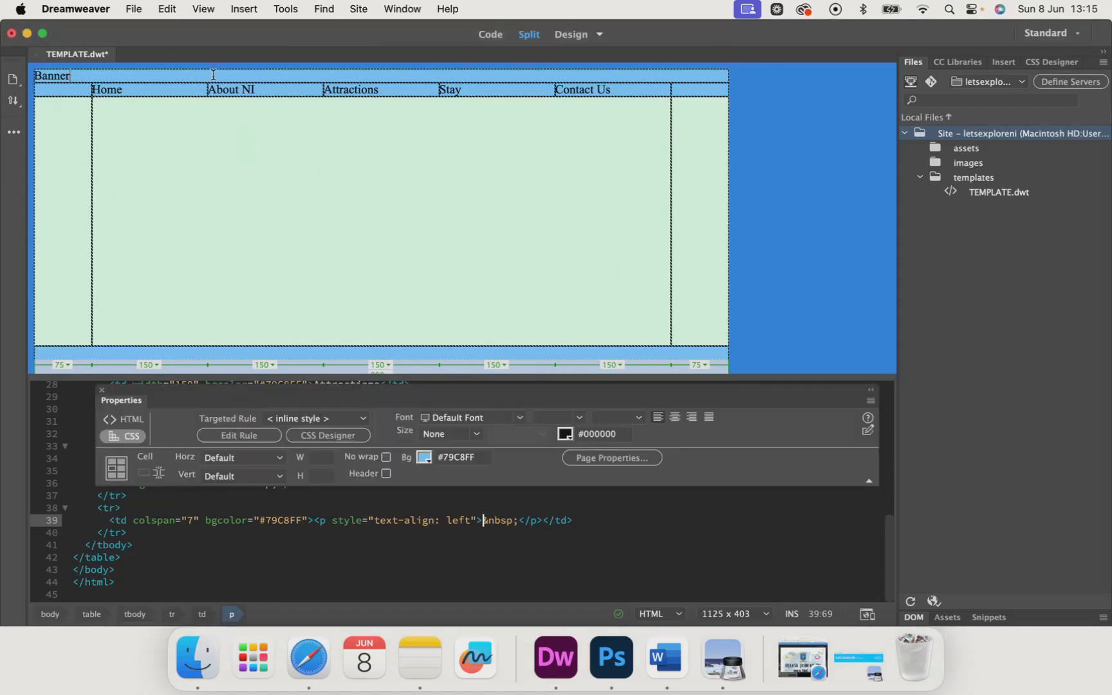
click(214, 75)
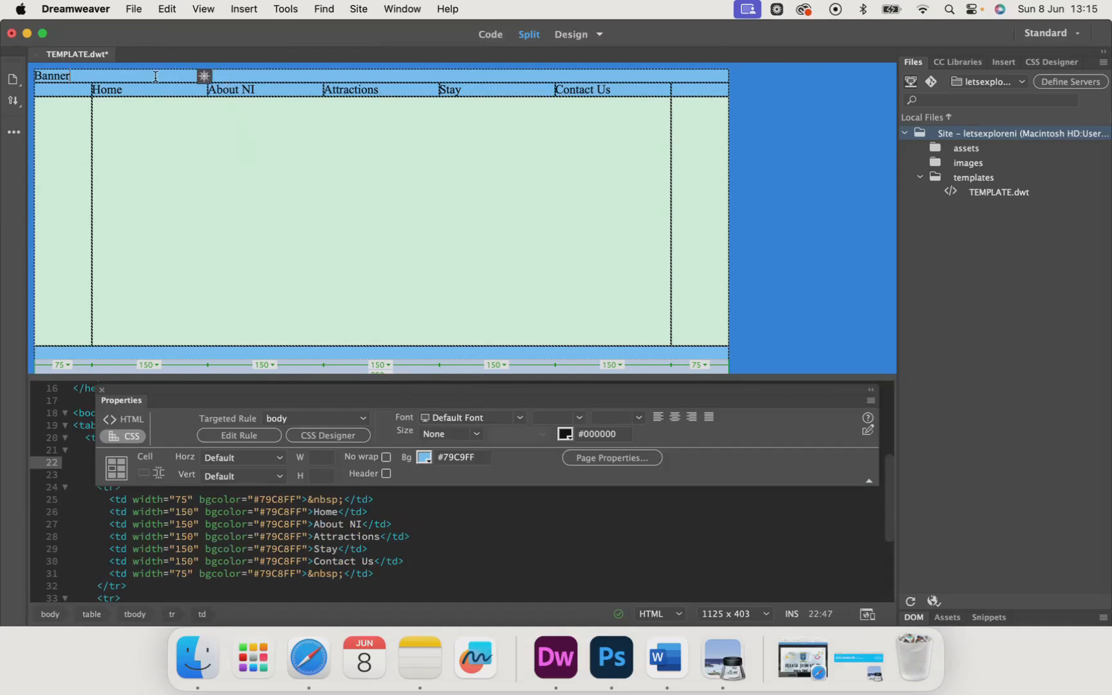
double_click(36, 74)
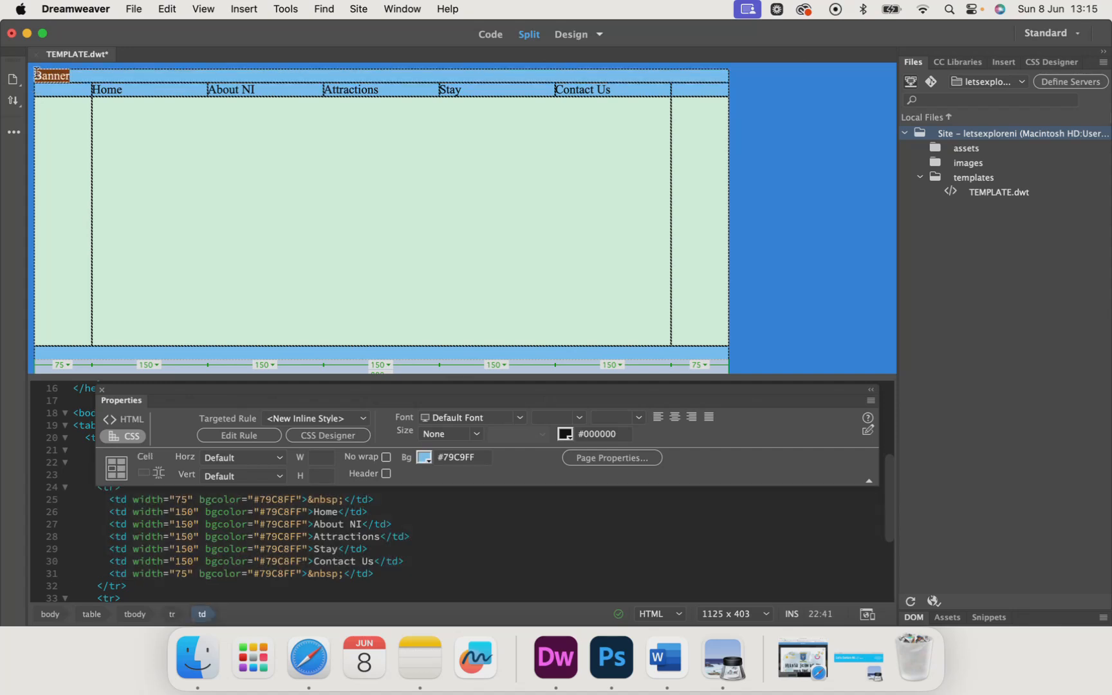
key(BackSpace)
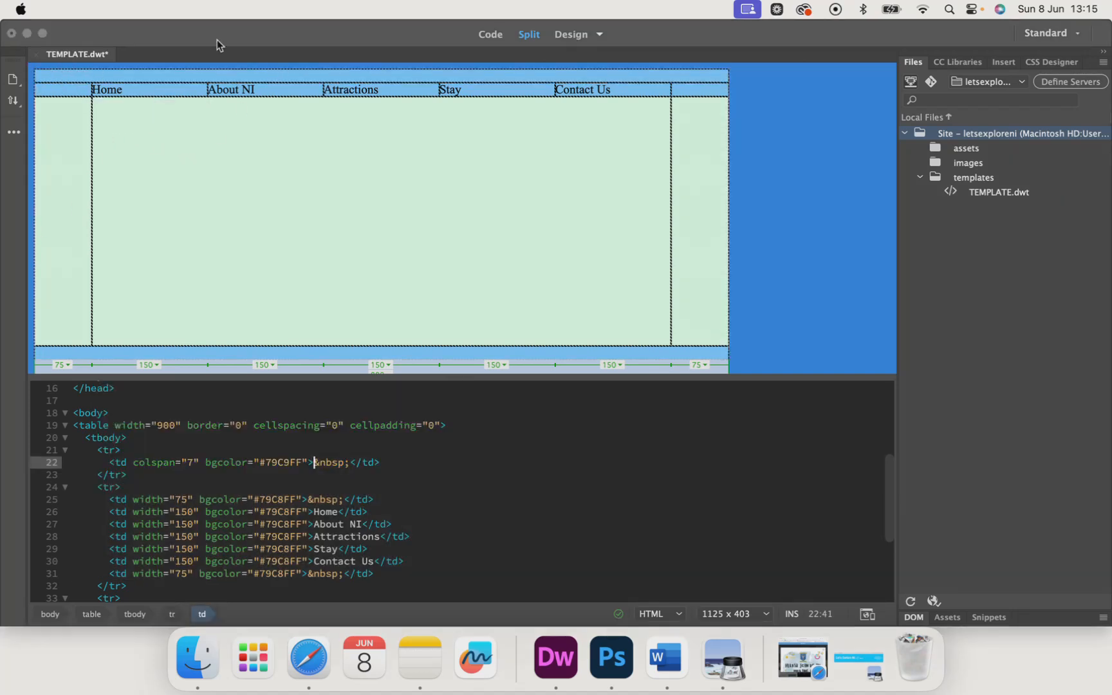
Step: Insert banner.png from the site's images folder into the top banner cell
click(107, 77)
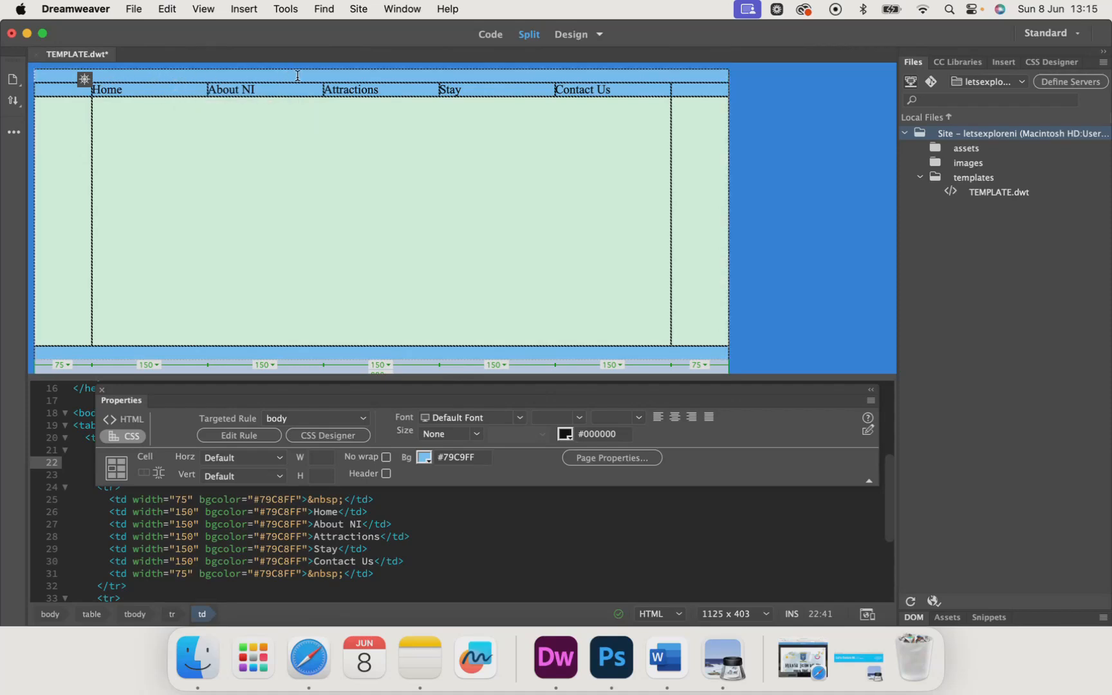
click(256, 76)
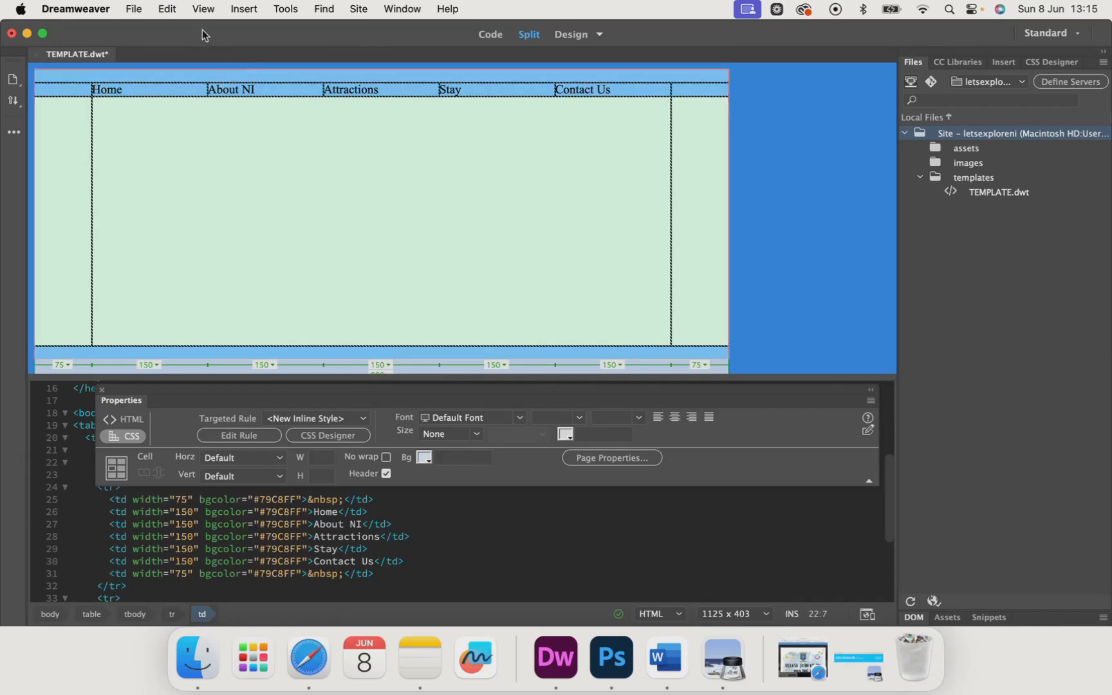
click(244, 9)
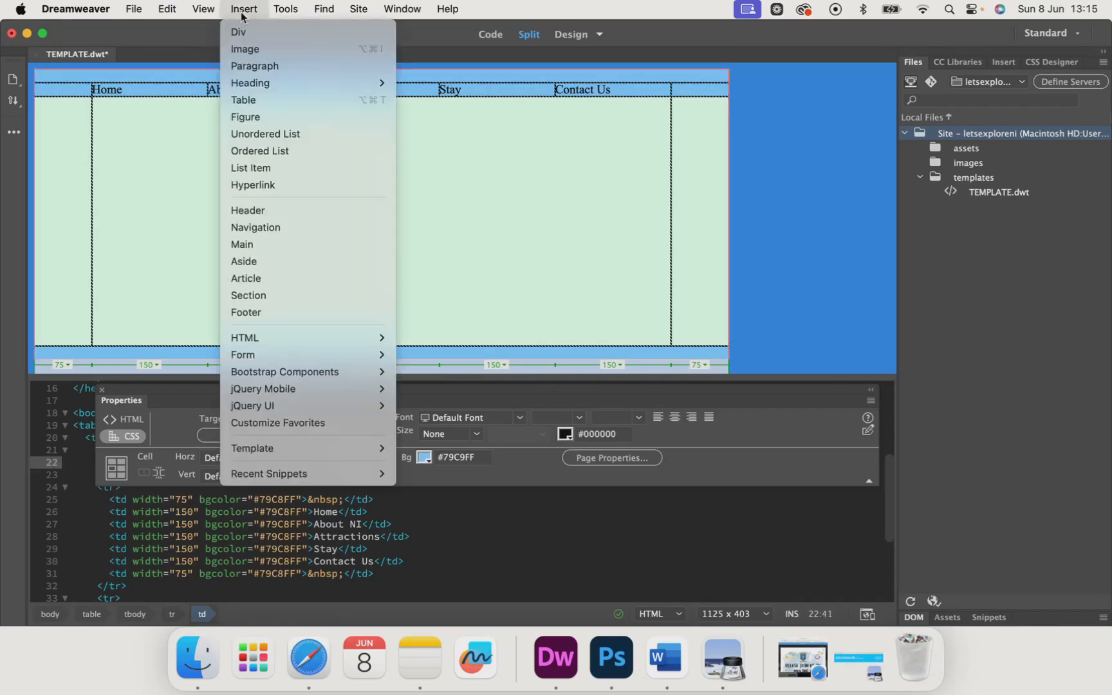
click(261, 54)
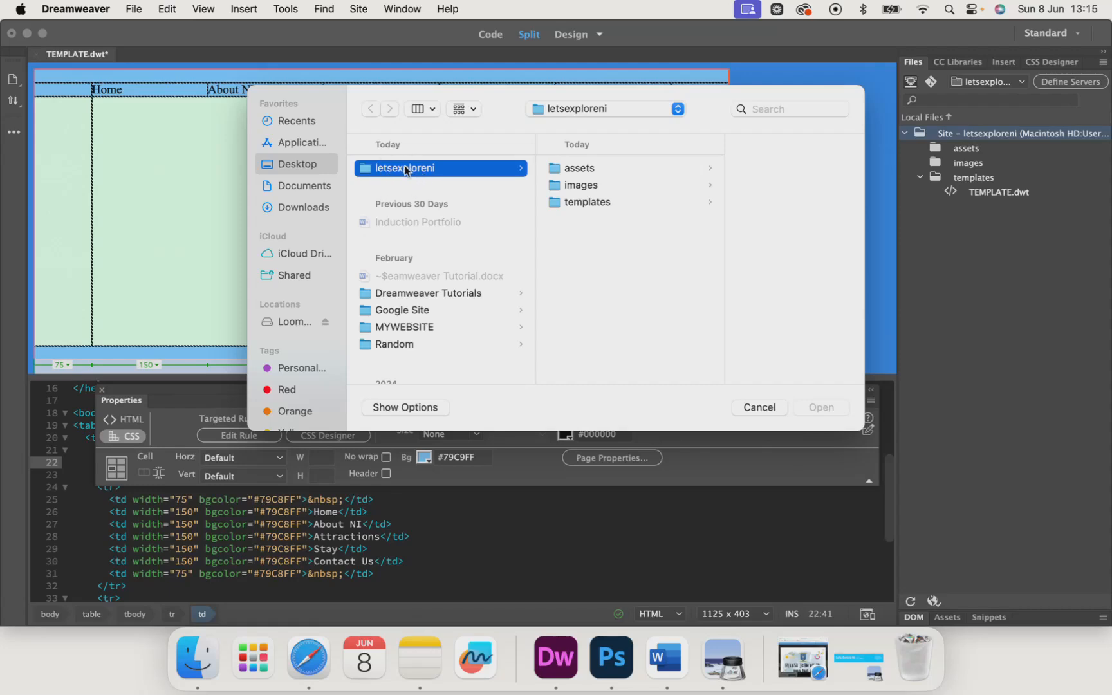
click(589, 186)
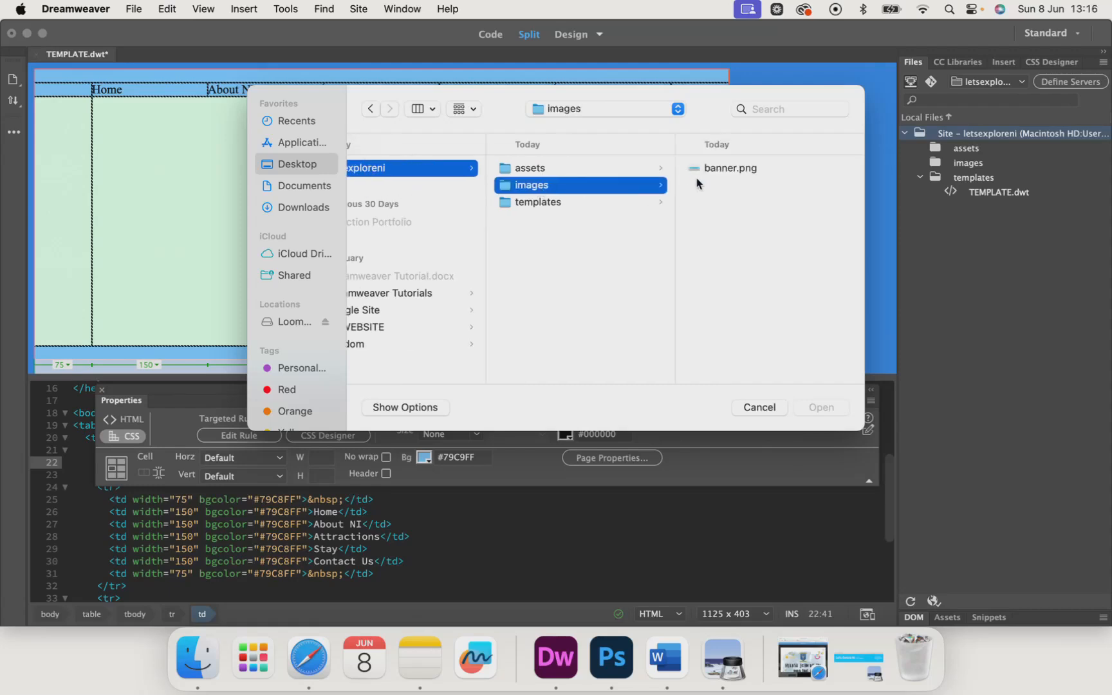
click(712, 170)
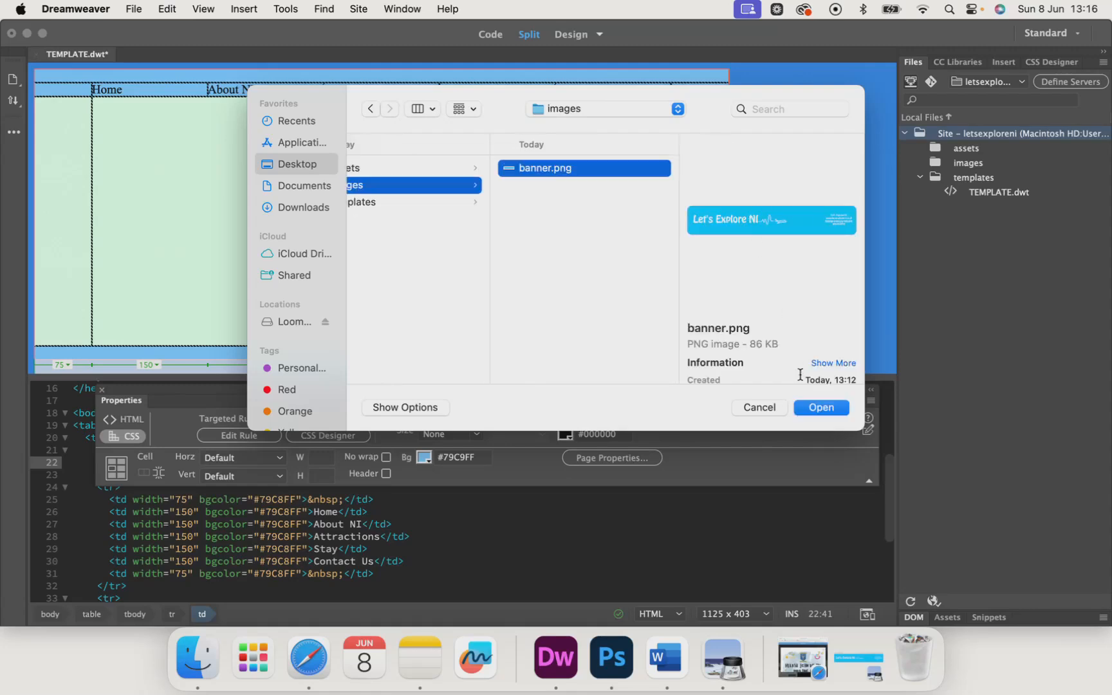
click(813, 409)
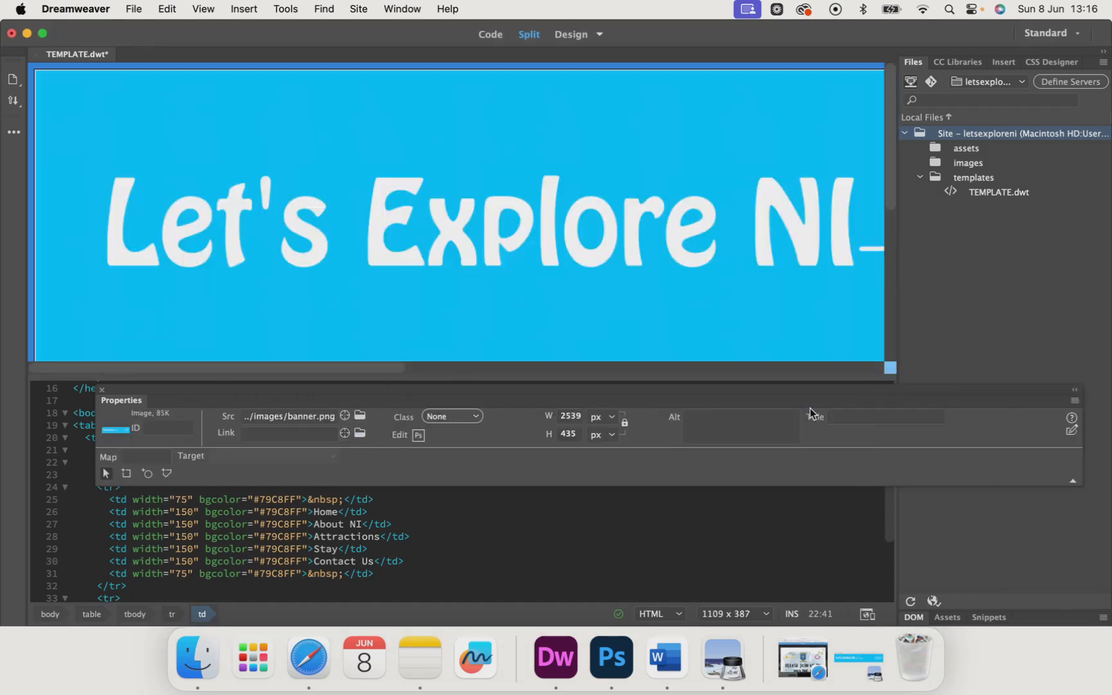
Step: Set the banner image's width to 900 px, keeping its proportions
click(431, 273)
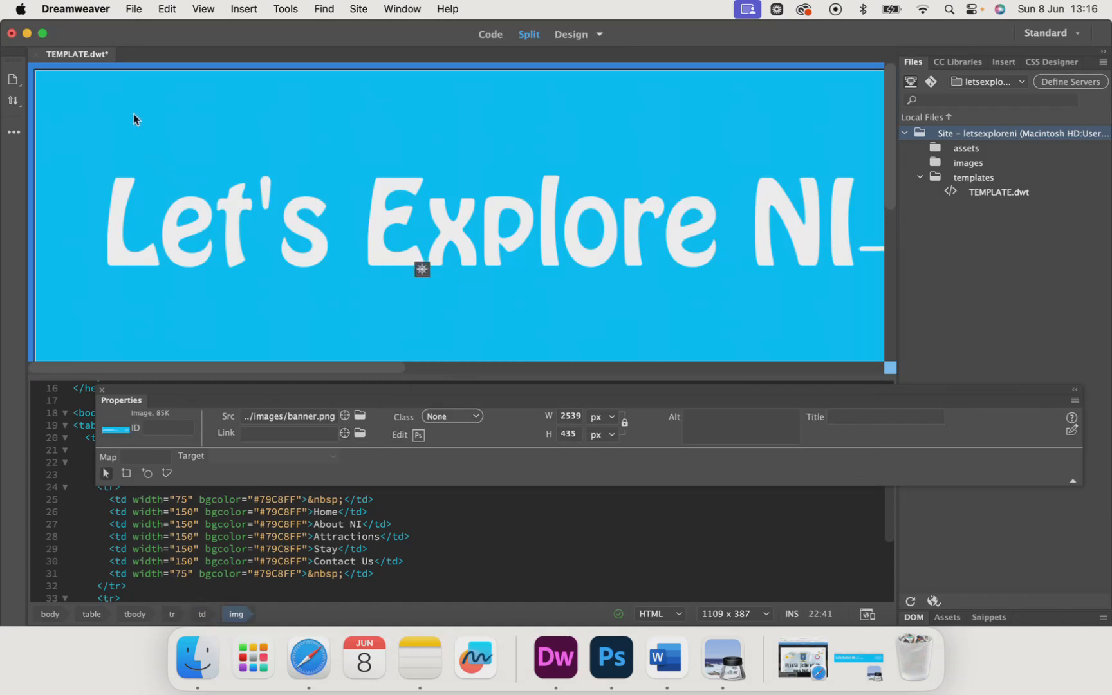
click(269, 227)
double_click(578, 416)
text(2)
drag(537, 399, 499, 328)
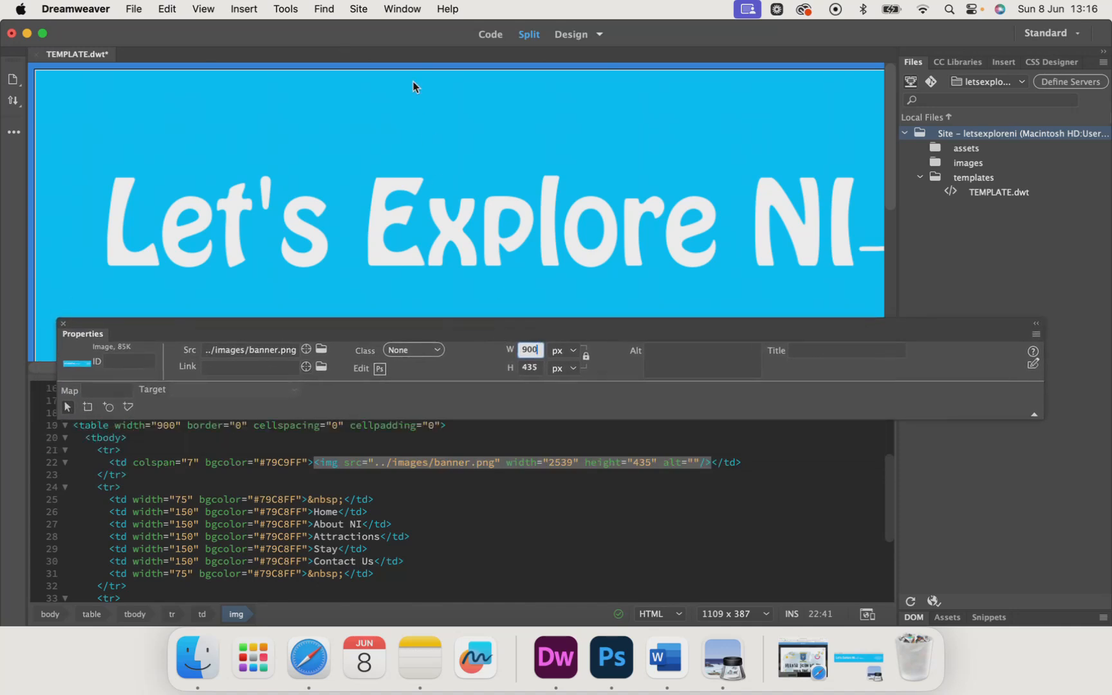
click(408, 11)
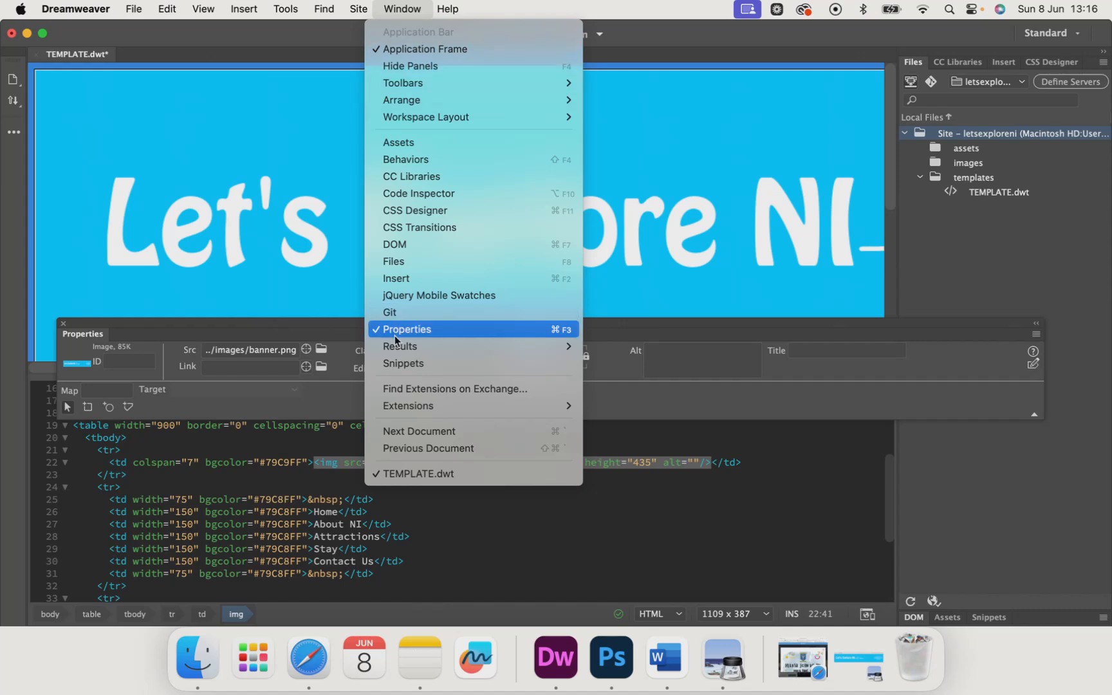
click(289, 322)
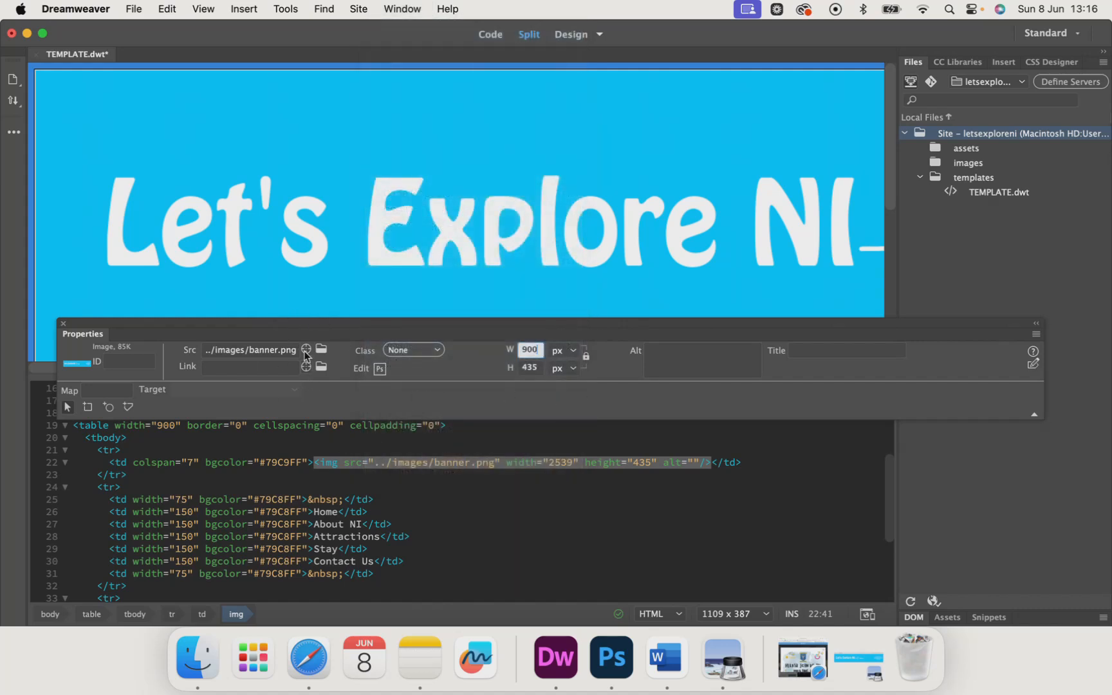
click(366, 194)
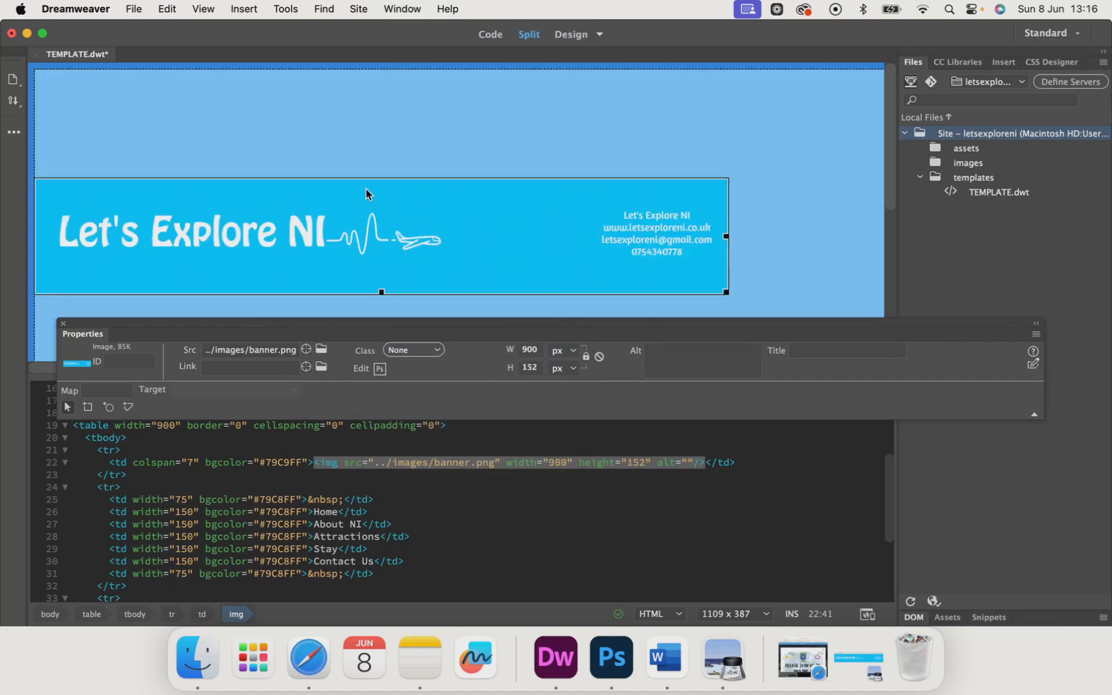
Step: Re-enter the banner image's width as 900 px and restore its proportional height
double_click(537, 354)
key(BackSpace)
key(BackSpace)
key(BackSpace)
key(Return)
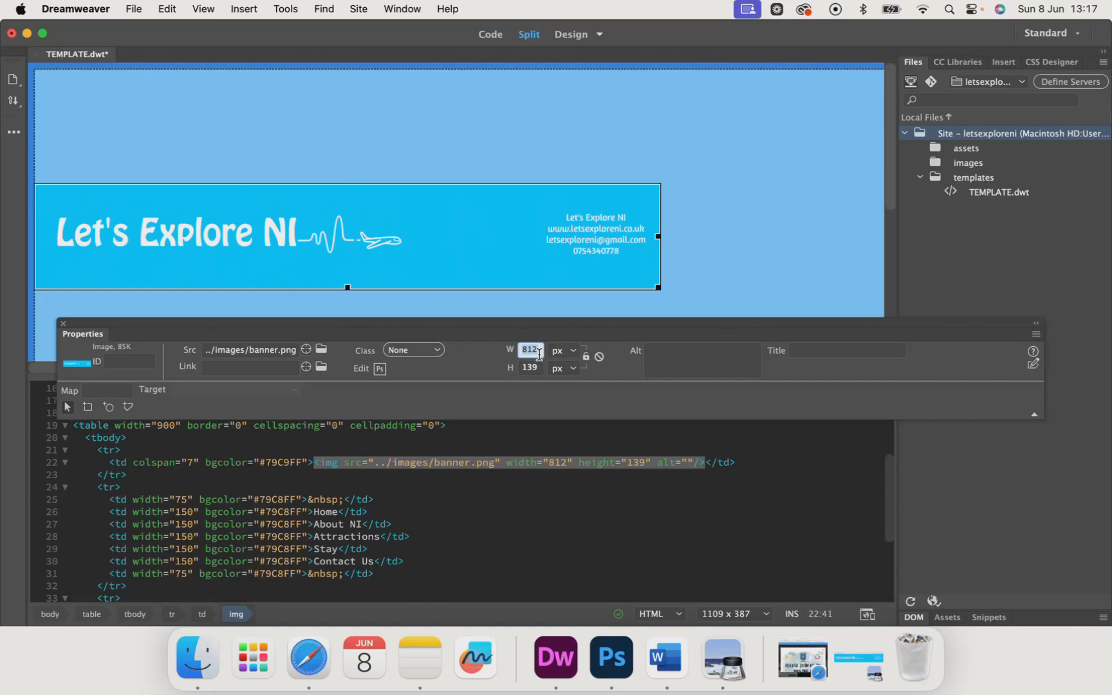
text(900)
key(Return)
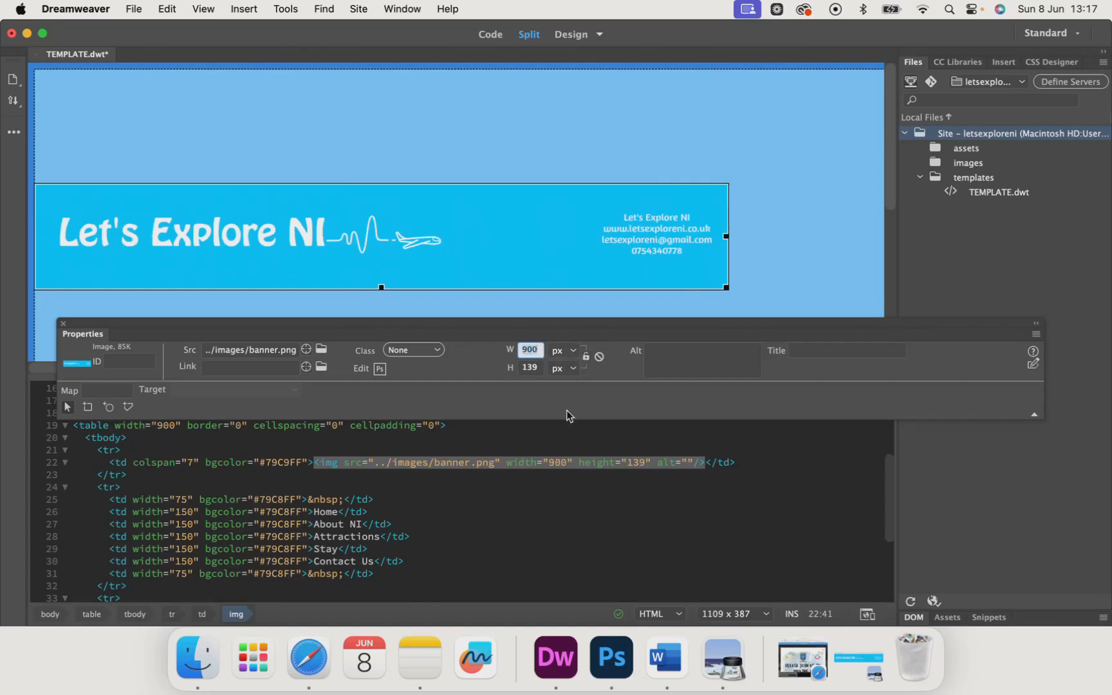
click(543, 368)
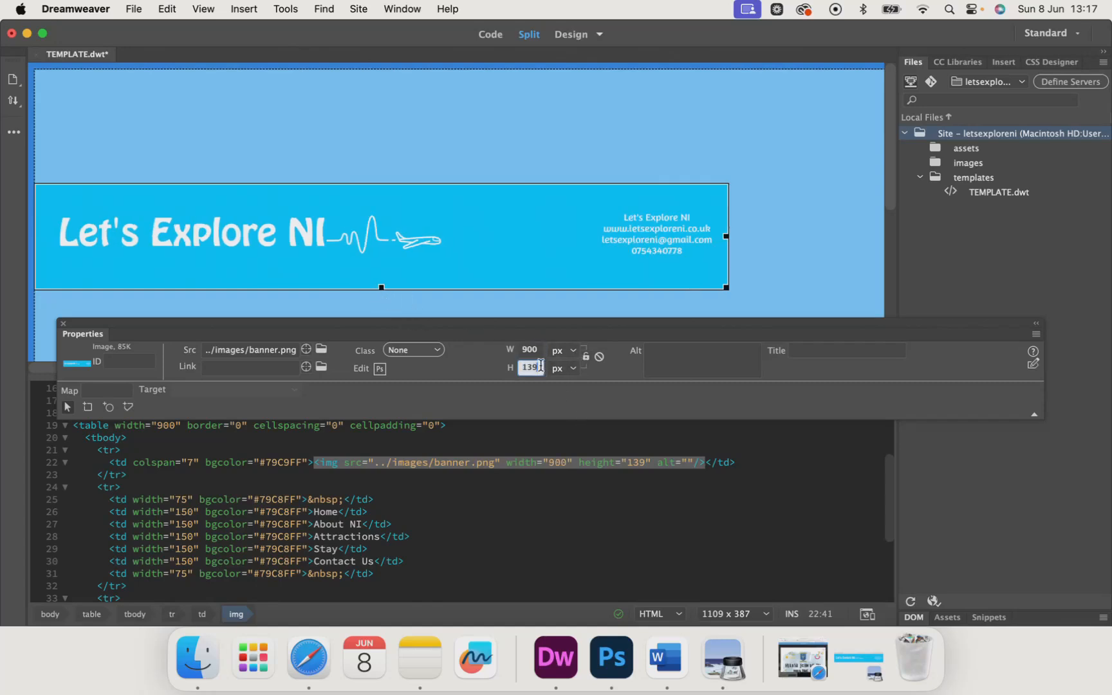
click(584, 360)
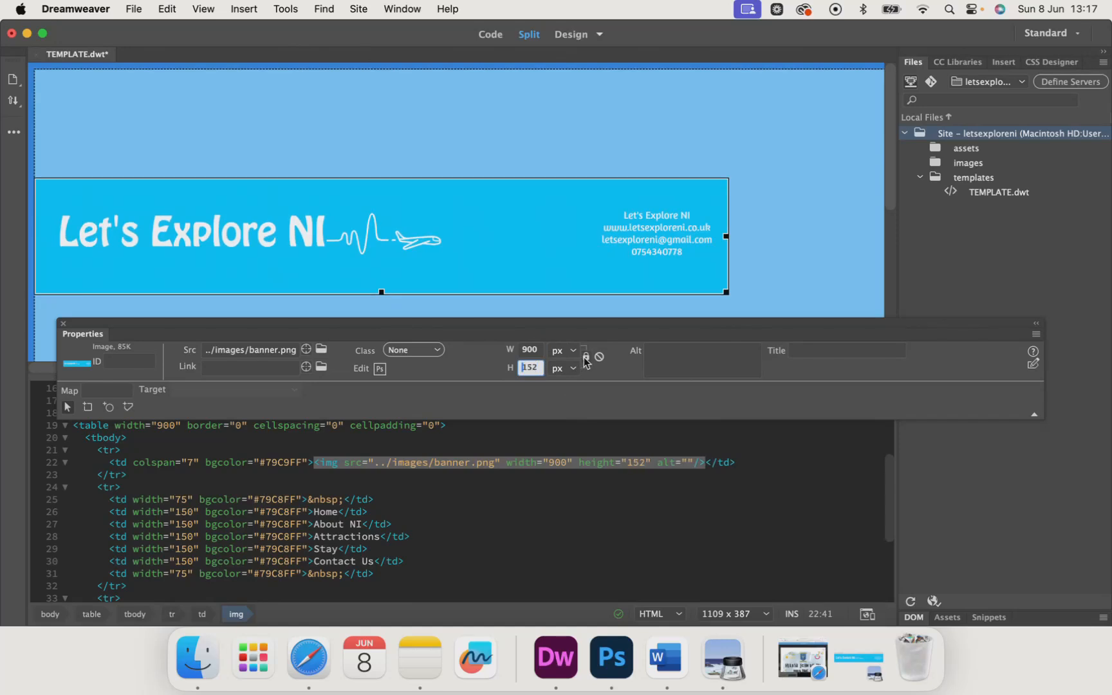
Step: Set the banner image's width to 600 px and toggle the size constraint so its height scales proportionally
click(539, 351)
key(BackSpace)
key(BackSpace)
key(BackSpace)
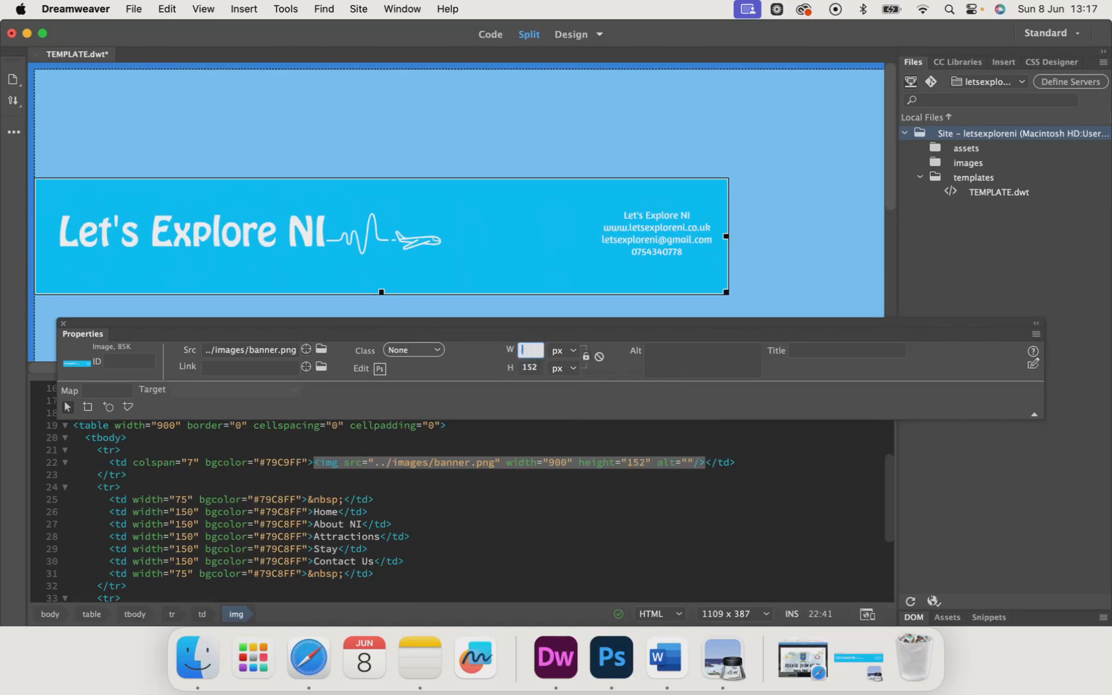
text(600)
key(Return)
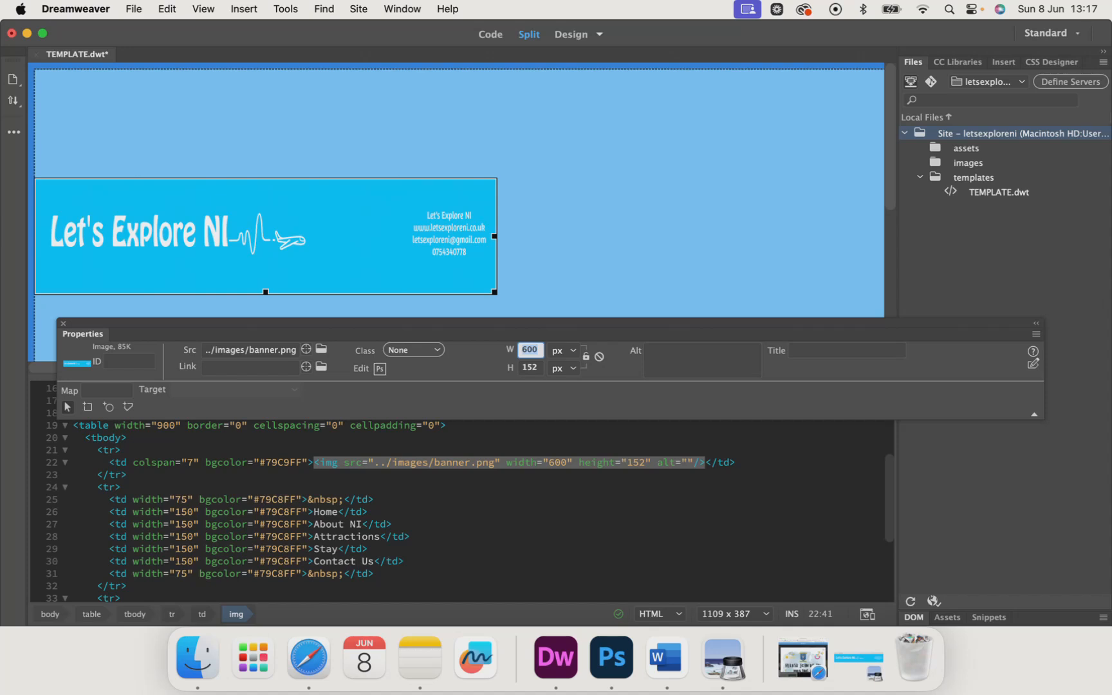
click(539, 369)
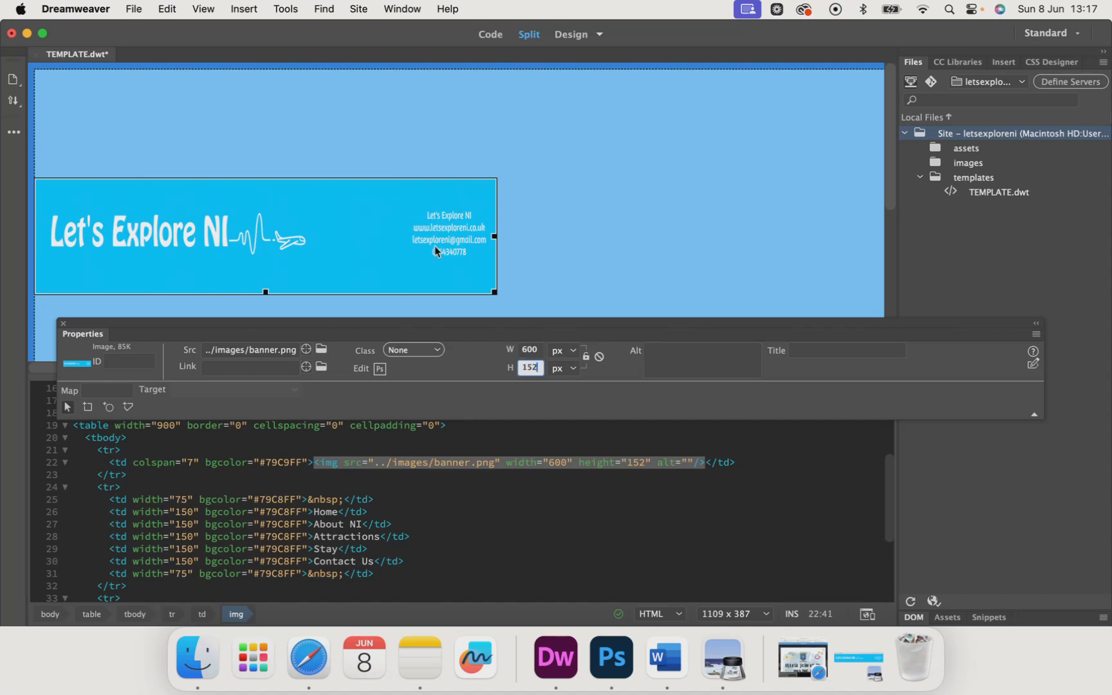
click(587, 358)
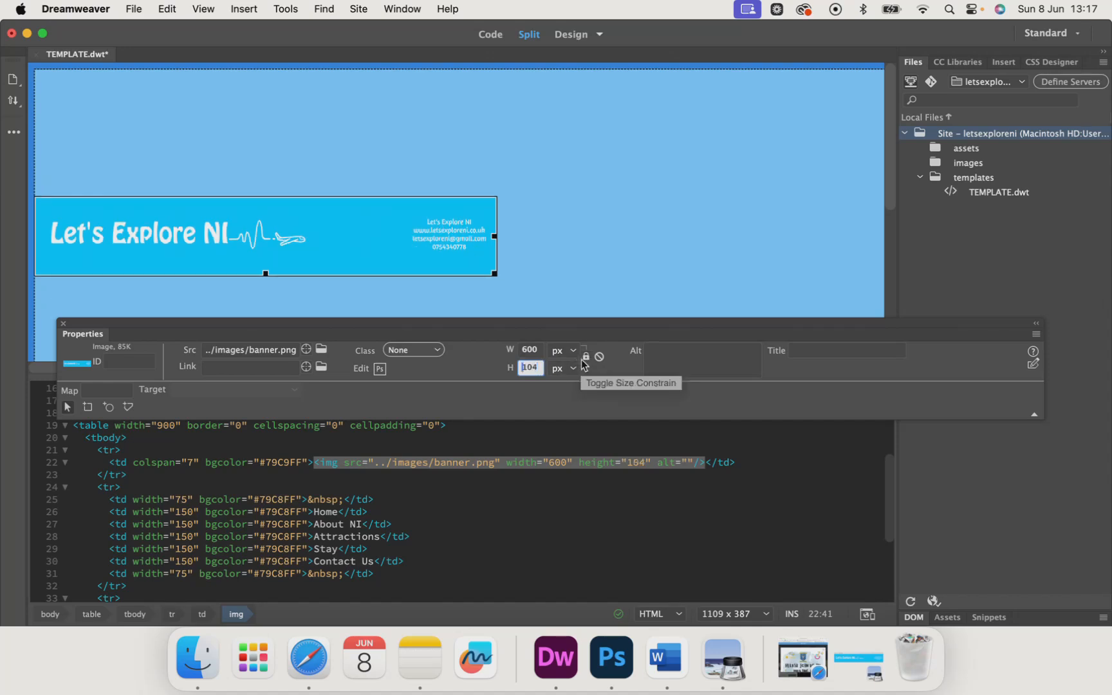
Step: Set the banner image's width to 889 px
key(shift+Tab)
key(BackSpace)
text(989)
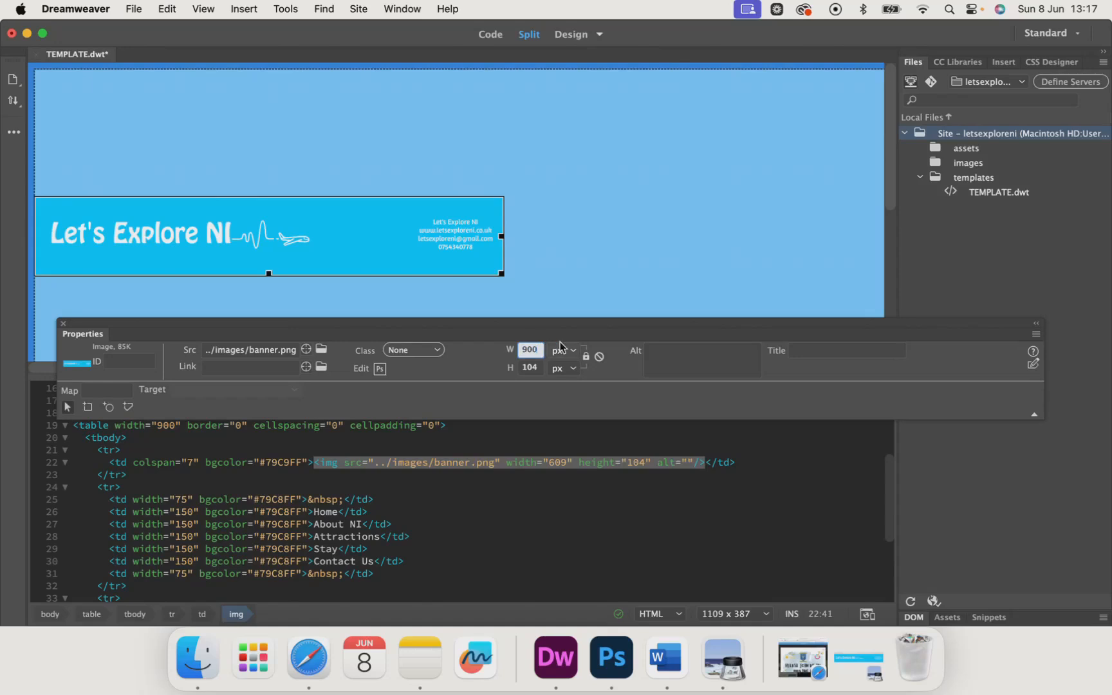
key(Return)
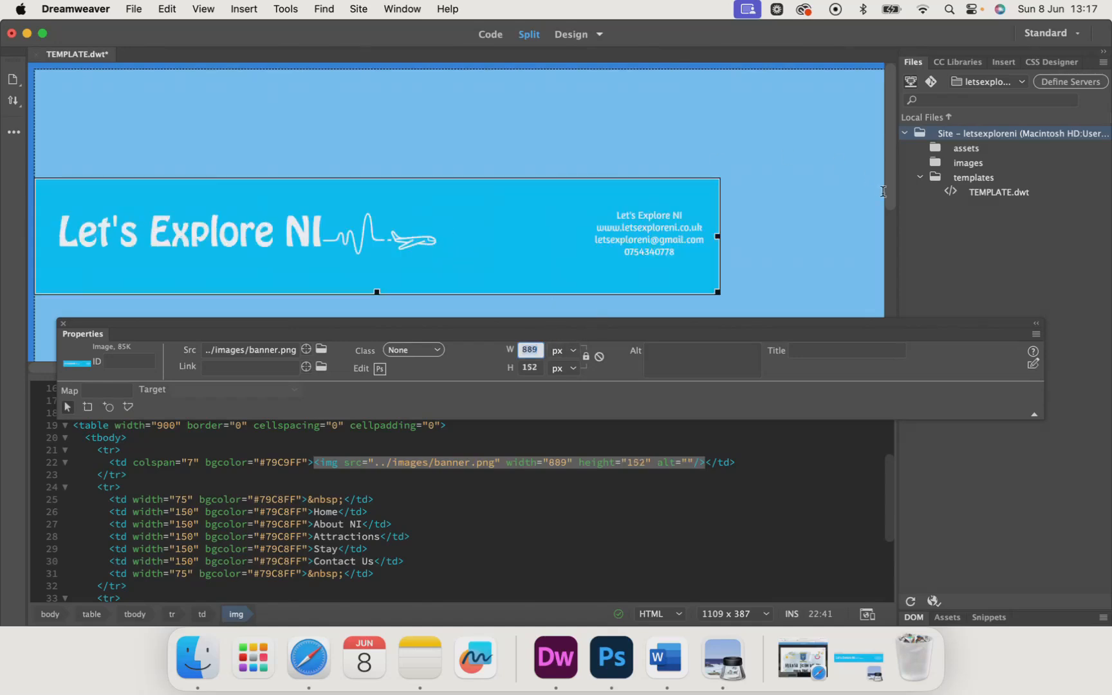
Step: Set the banner image's width to 990 px
scroll(633, 238, down, 5)
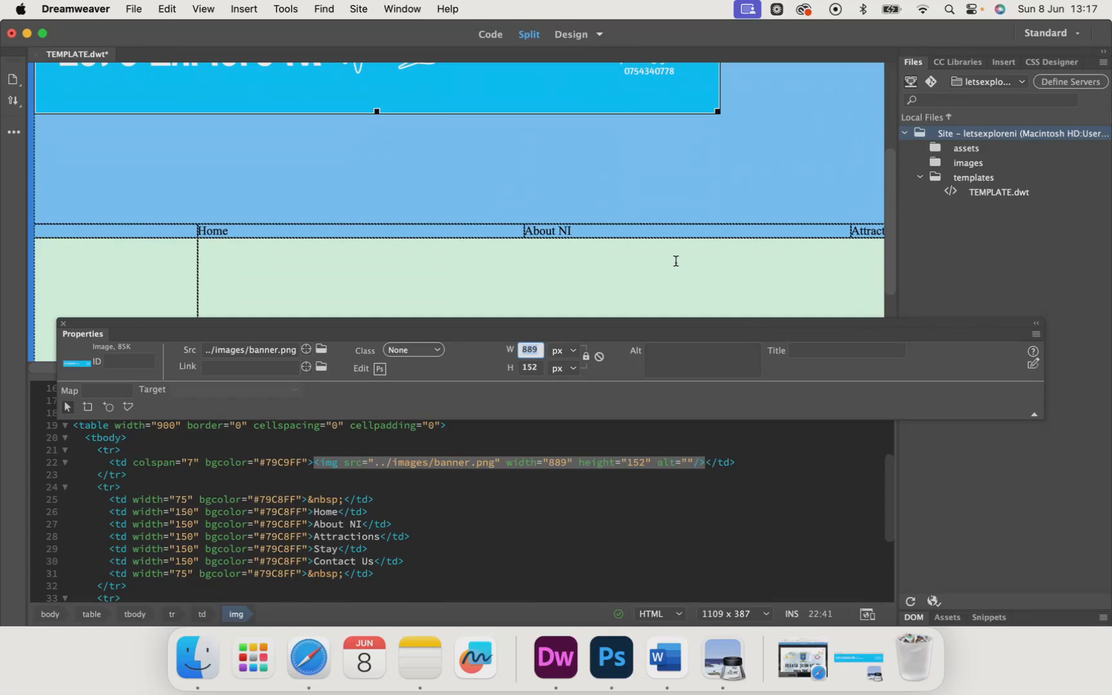
click(656, 287)
scroll(653, 287, down, 3)
scroll(511, 181, up, 2)
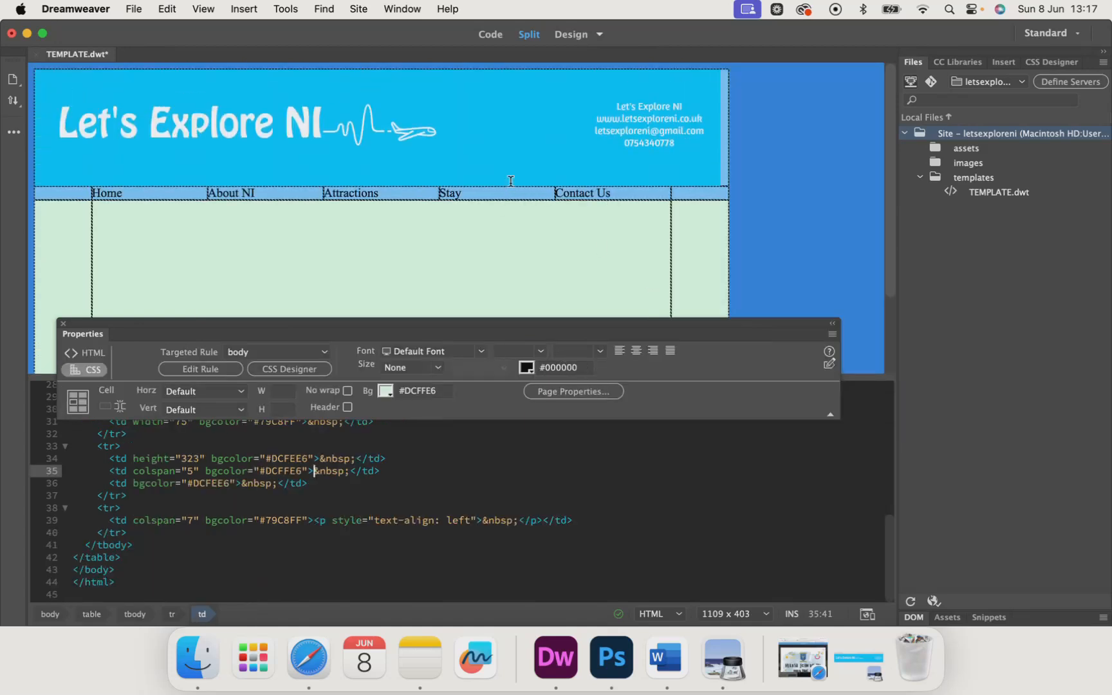
click(691, 118)
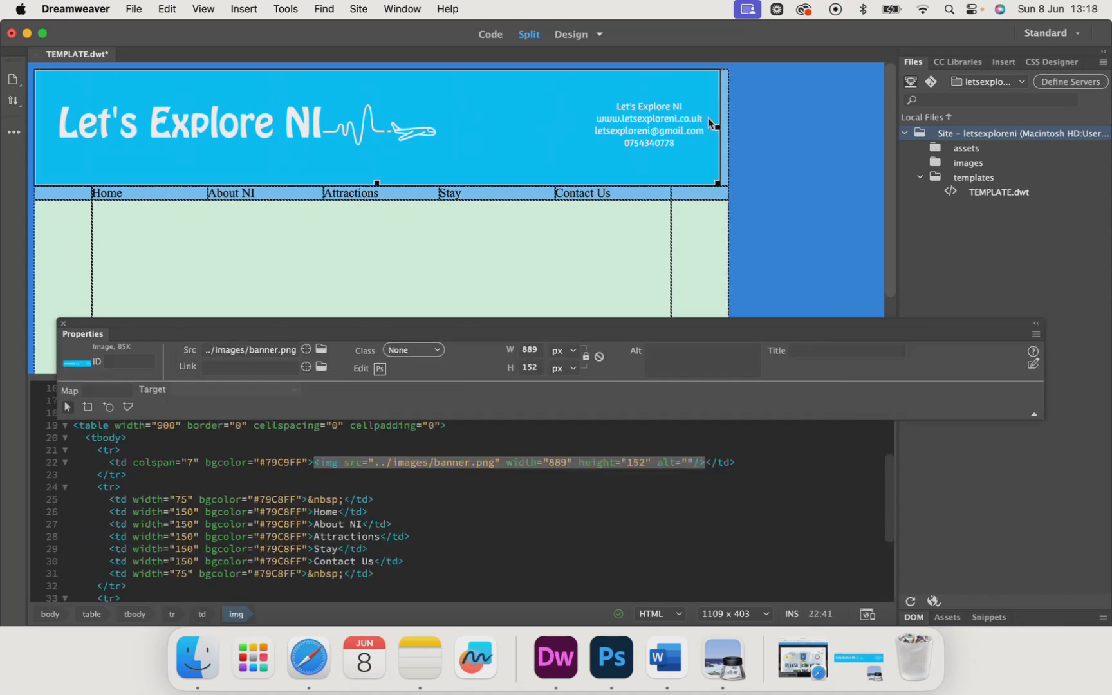
double_click(538, 350)
key(BackSpace)
text(900)
key(Return)
key(BackSpace)
text(990)
key(Return)
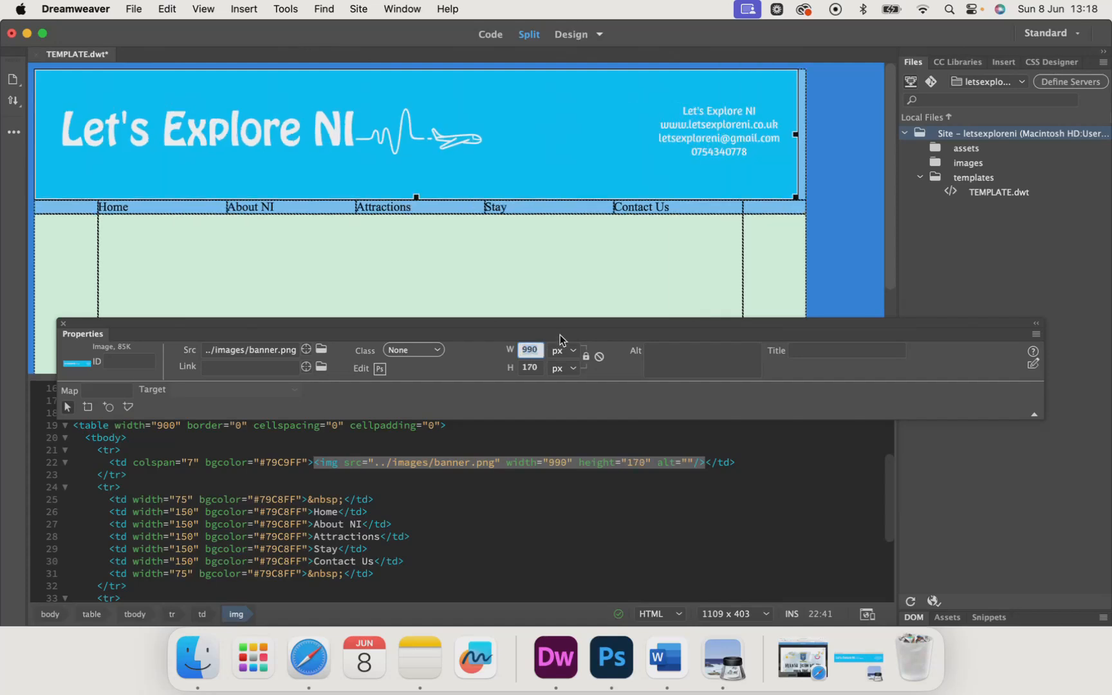
Step: Inspect how the resized banner lines up with the navigation row and table in the design view
click(808, 141)
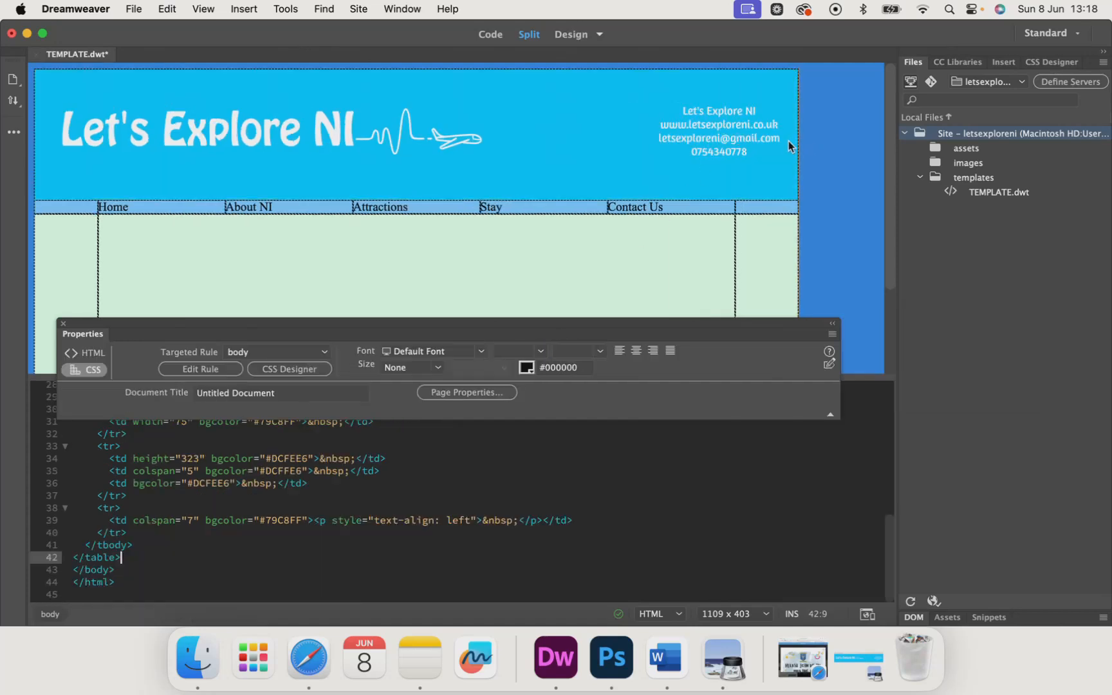
click(715, 248)
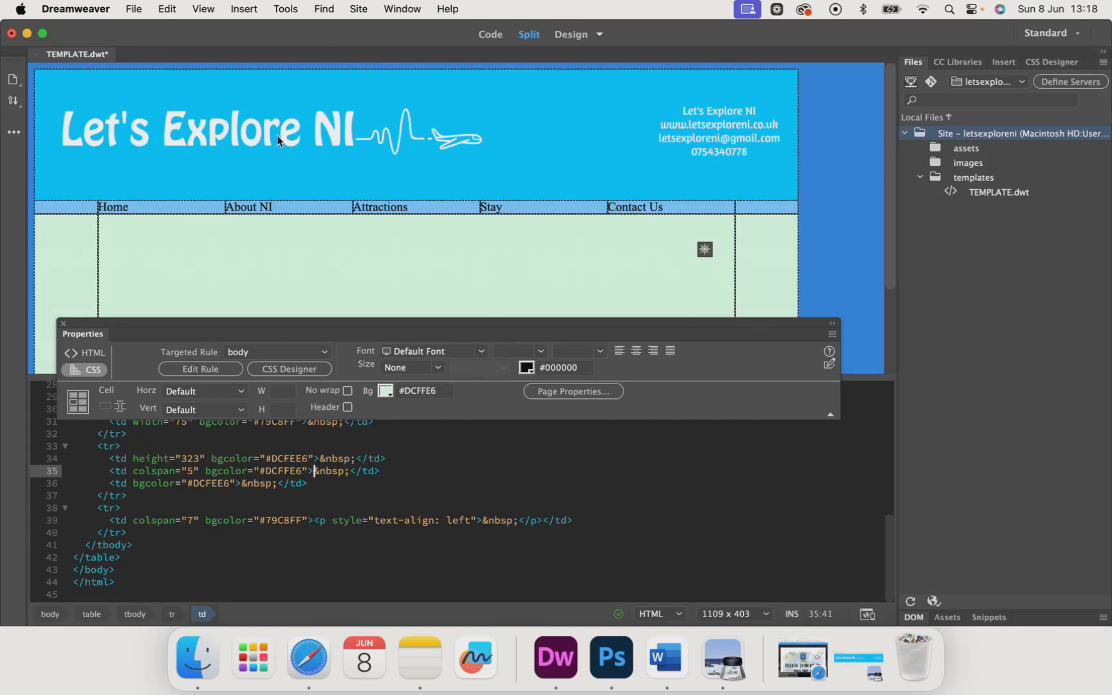
click(358, 157)
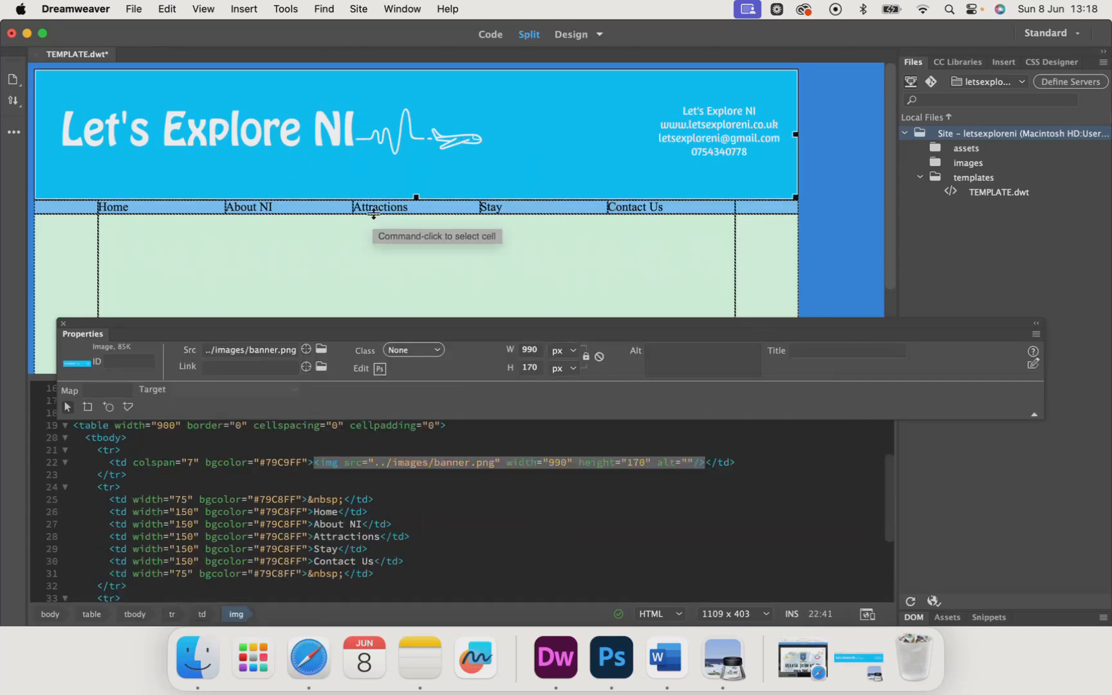
scroll(373, 215, down, 5)
click(277, 134)
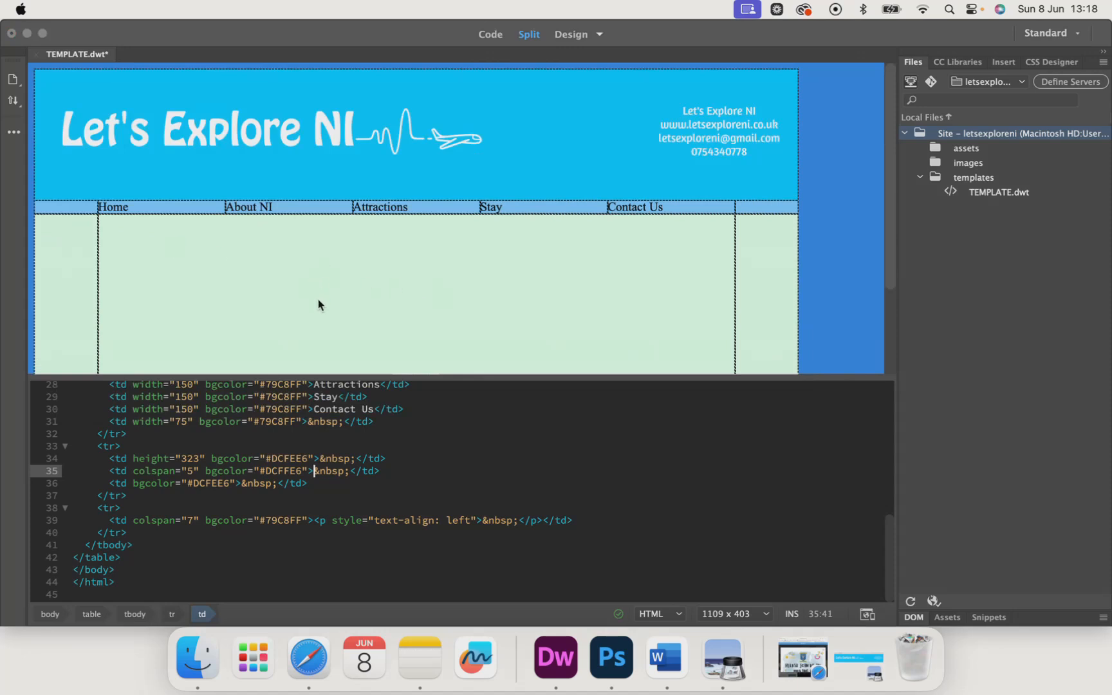
scroll(320, 303, down, 4)
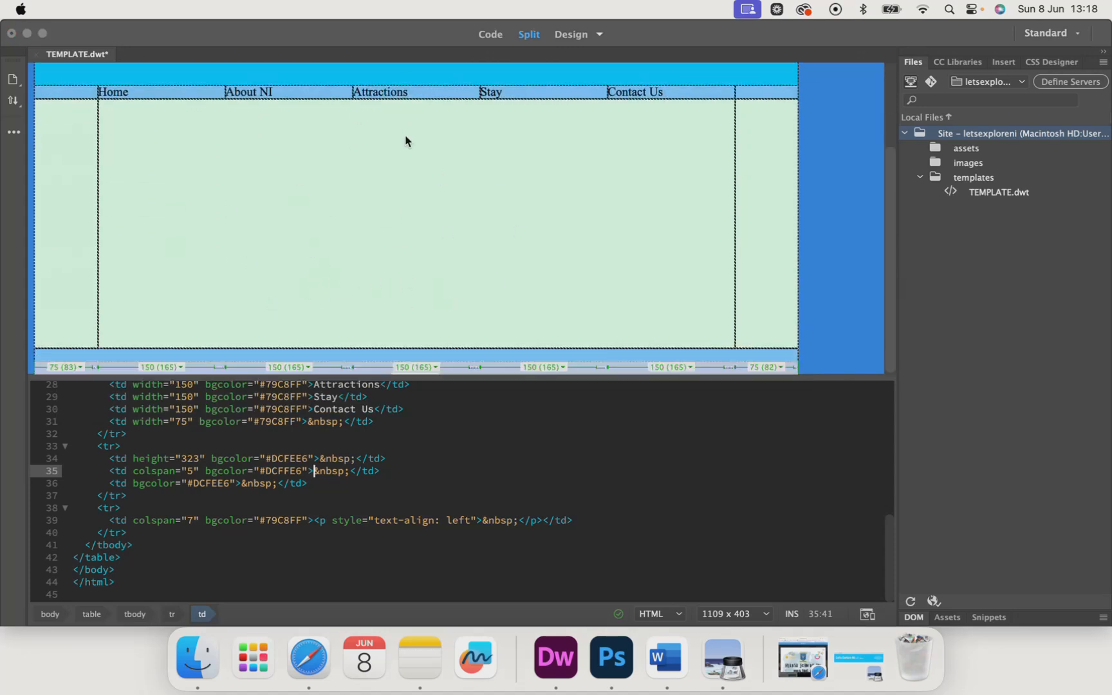
scroll(534, 168, up, 4)
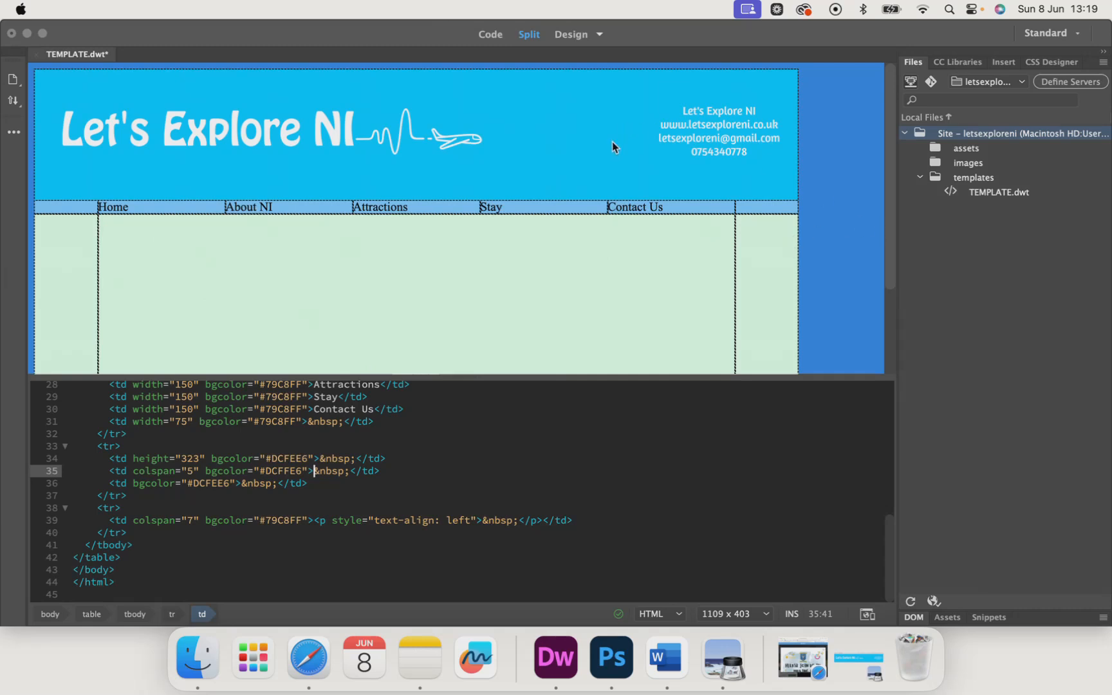
click(499, 167)
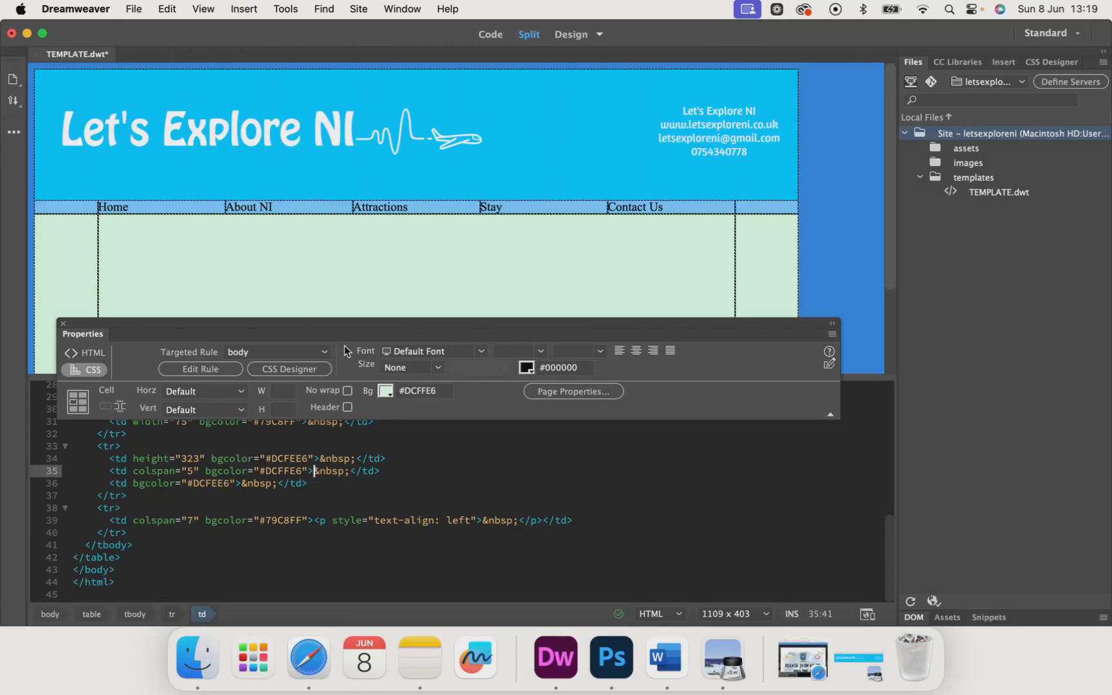
click(622, 148)
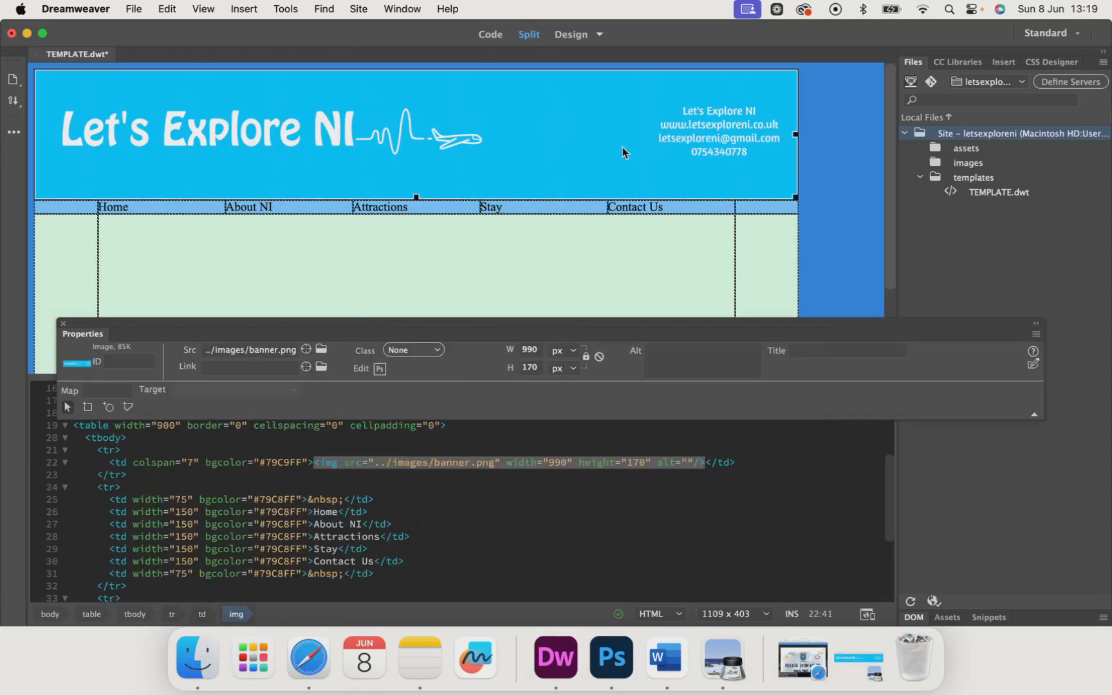